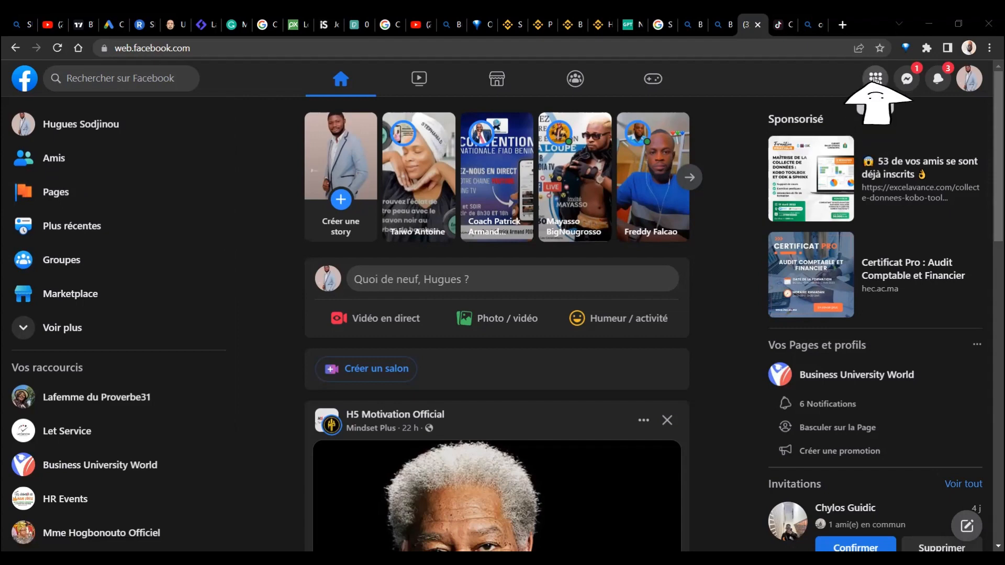
click(875, 80)
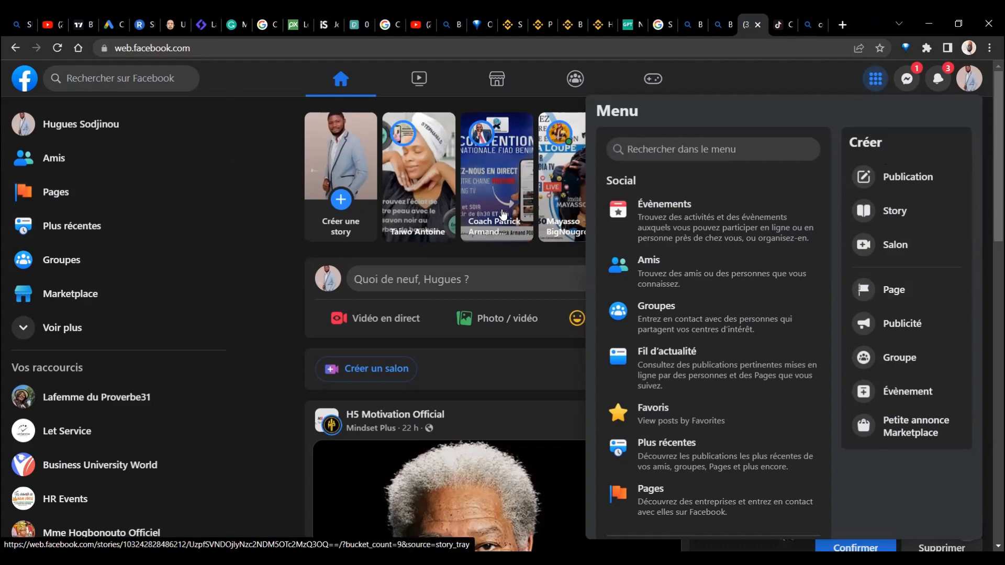
click(89, 195)
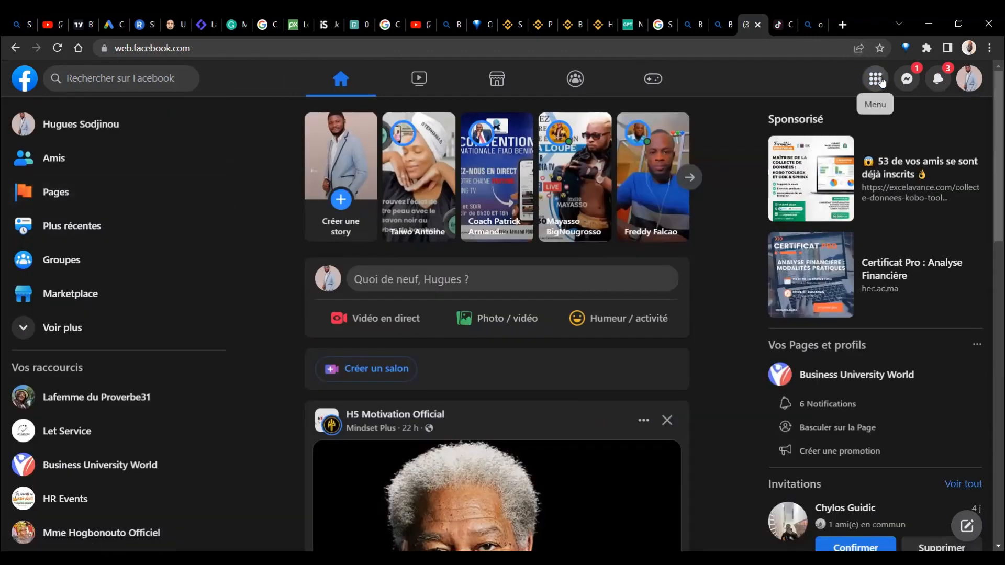
click(875, 79)
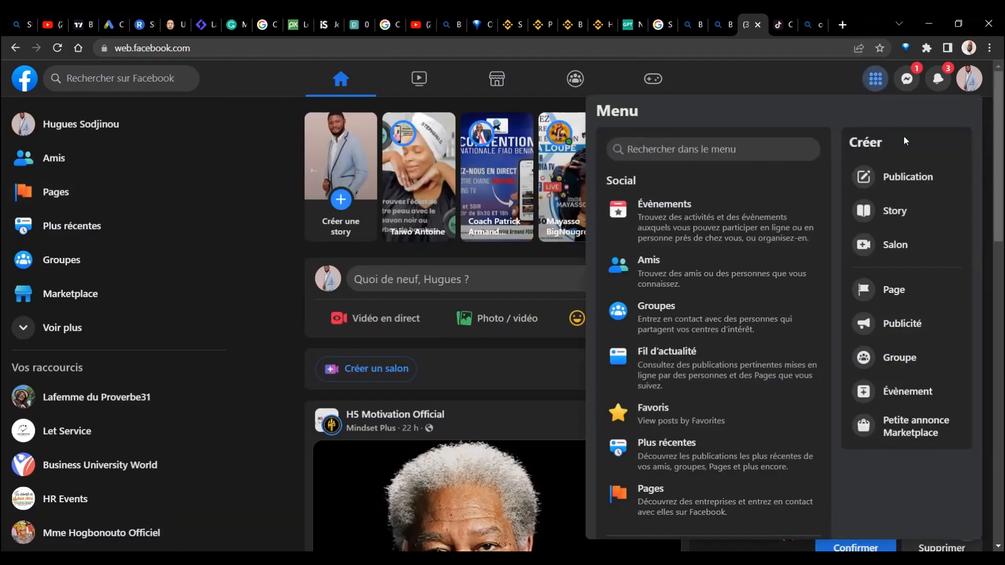
click(913, 302)
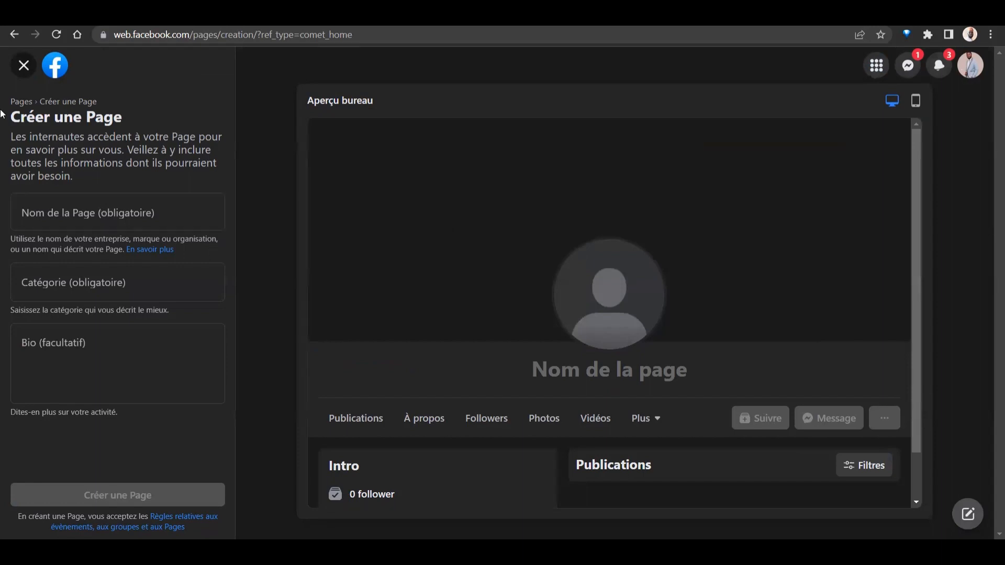
click(24, 65)
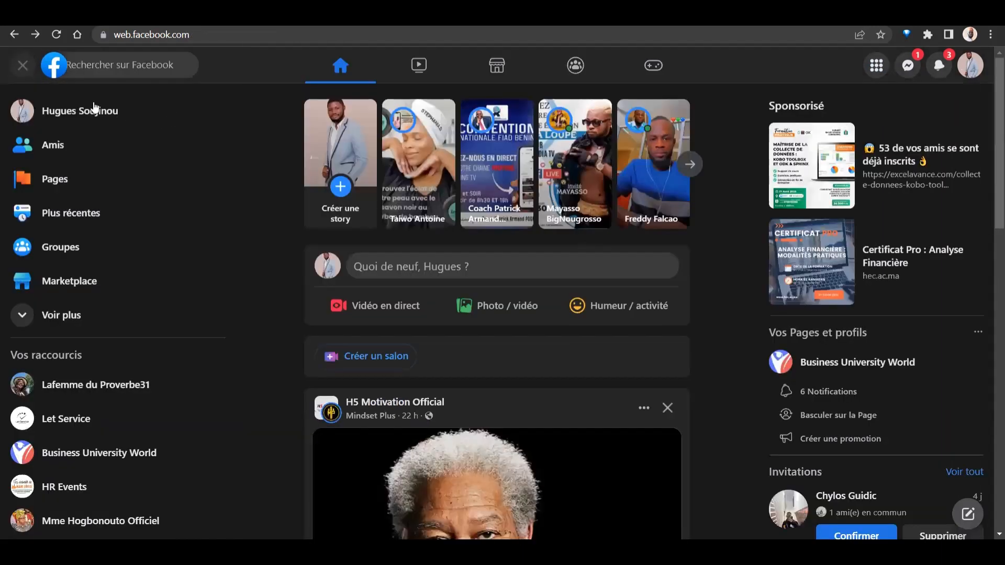
Step: Start creating a new Page from the Pages section and name it OM DIGITAL
click(78, 178)
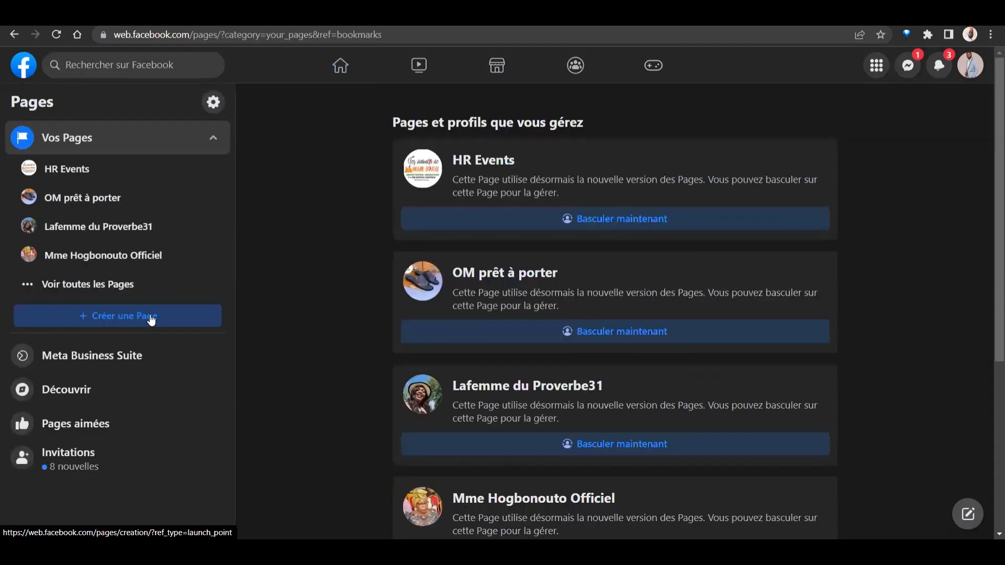
click(151, 319)
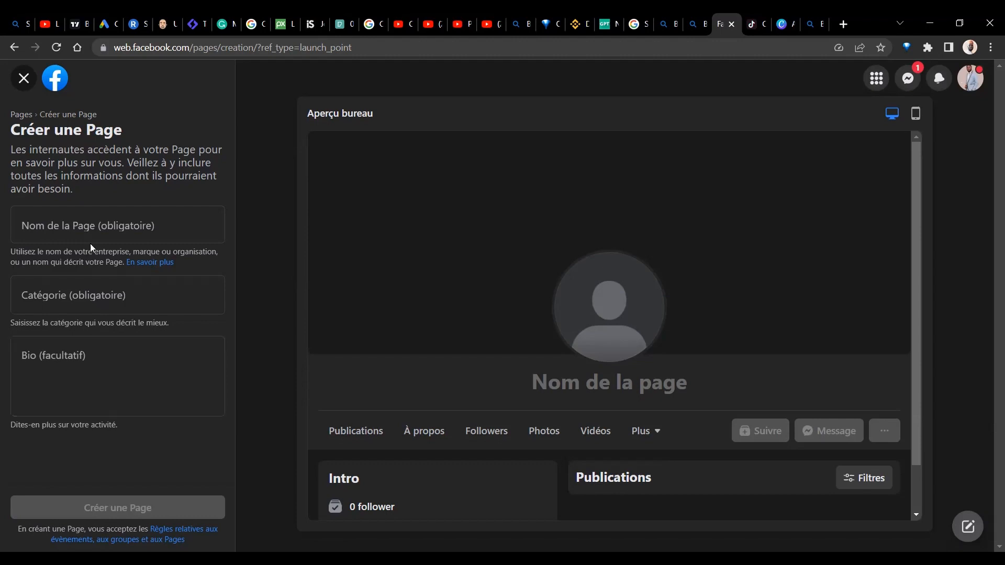
click(99, 233)
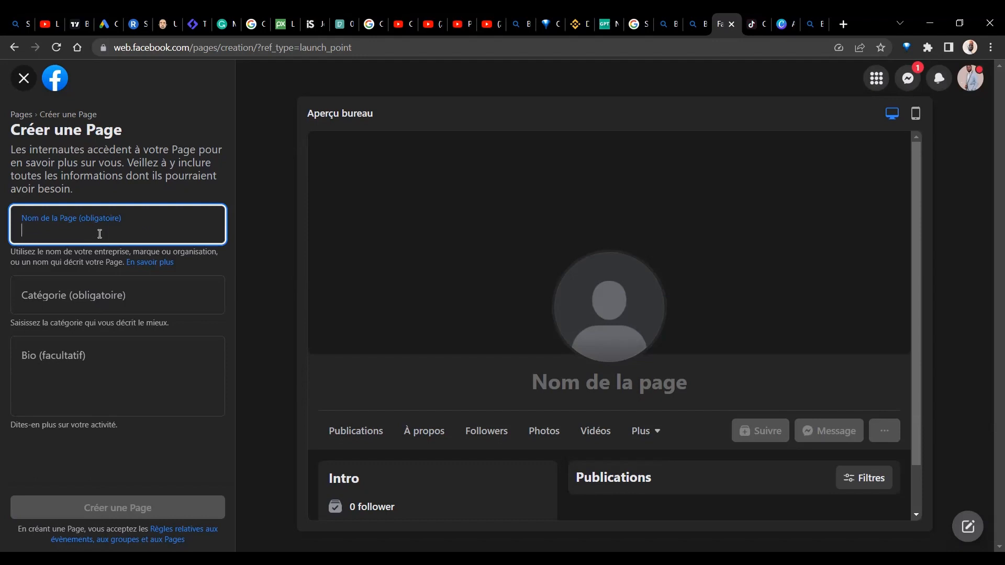
text(OM)
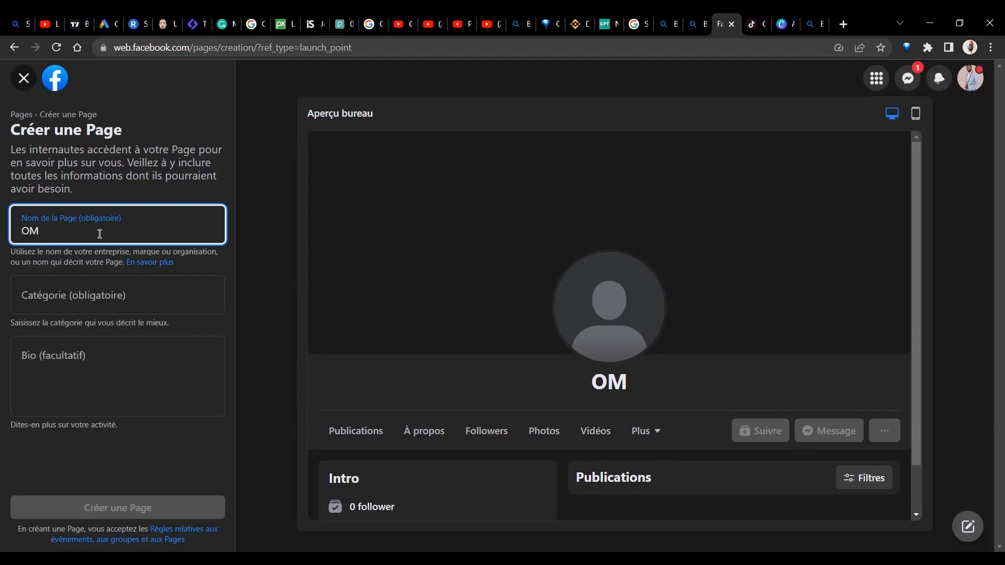
text( G)
key(BackSpace)
text(D)
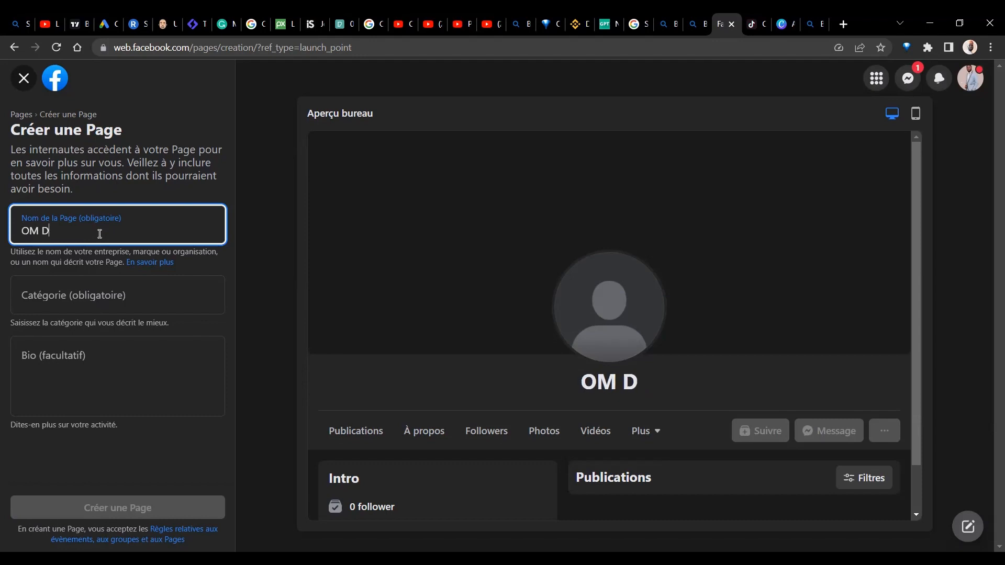
text(IGITALT)
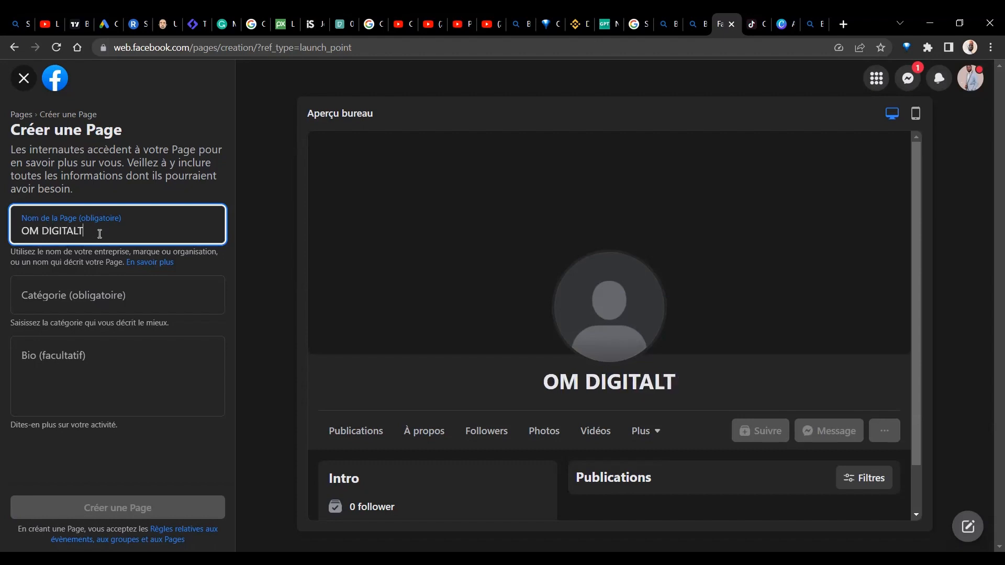
key(BackSpace)
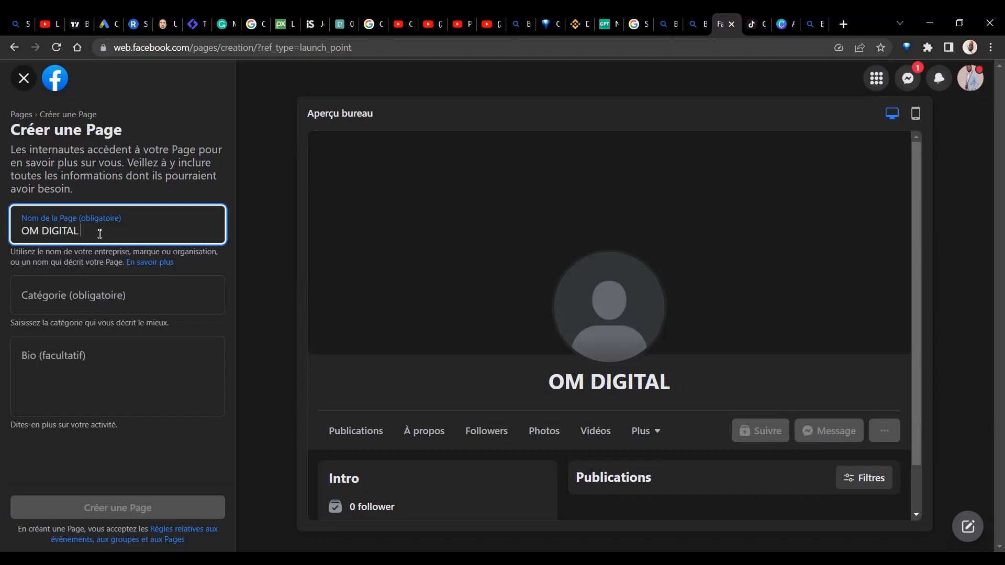
Step: Search the Page categories for marketing and add Agence marketing as the first category
click(137, 287)
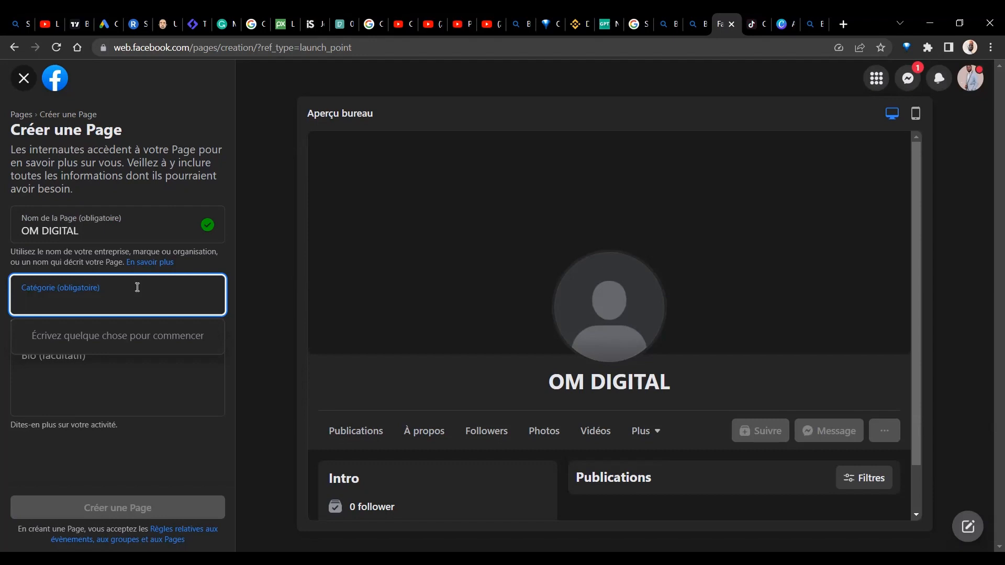
text(m)
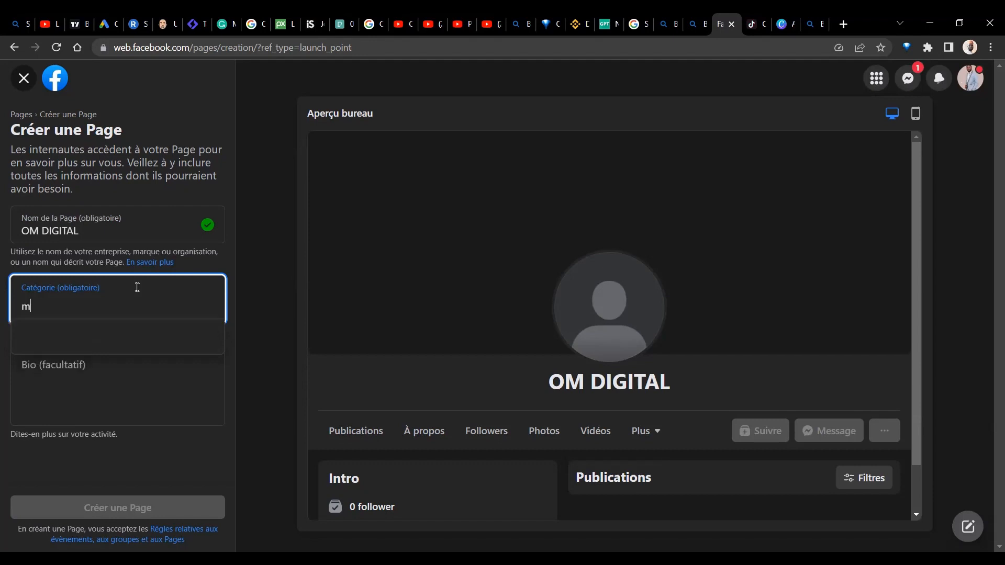
text(artik)
key(BackSpace)
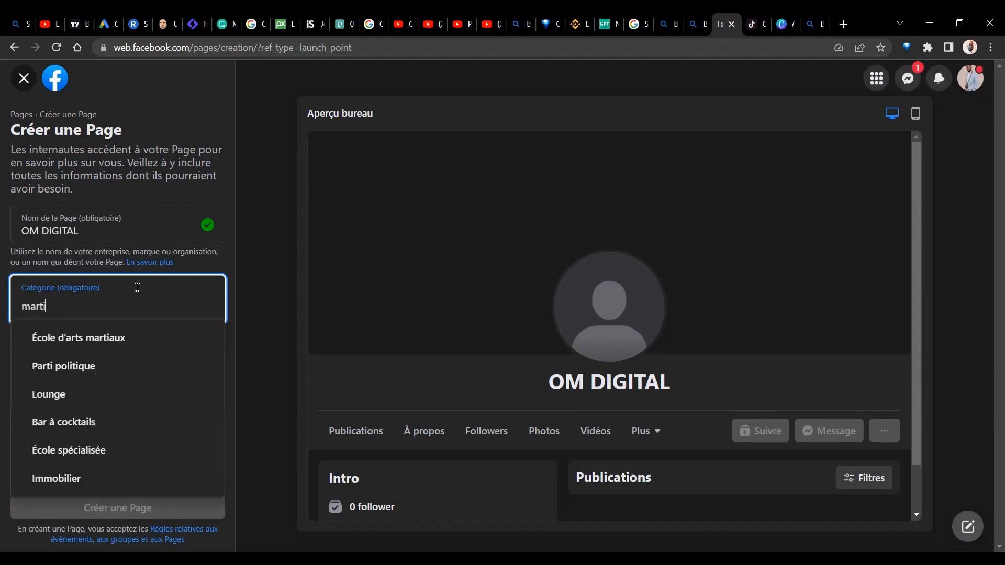
key(BackSpace)
key(BackSpace)
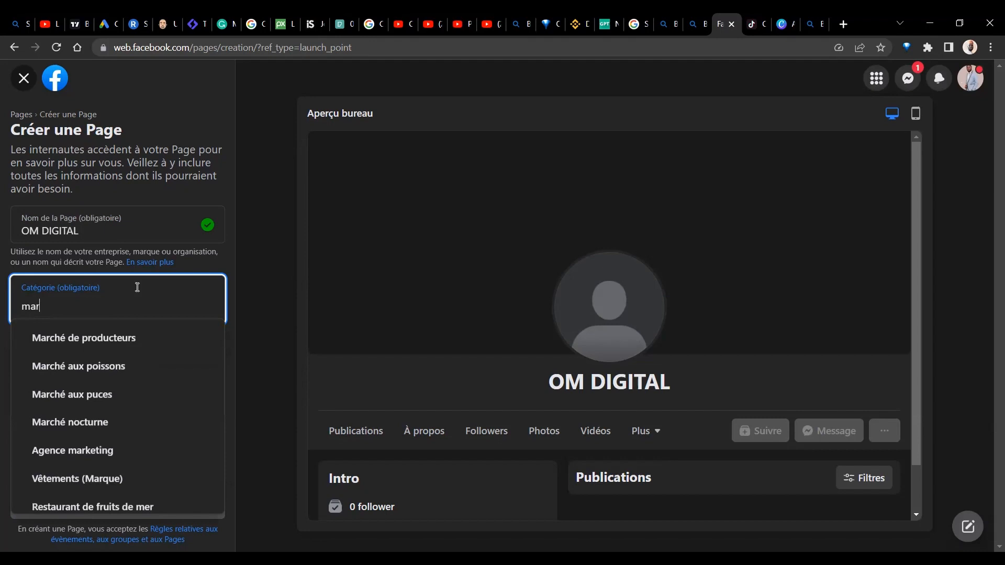
text(keti)
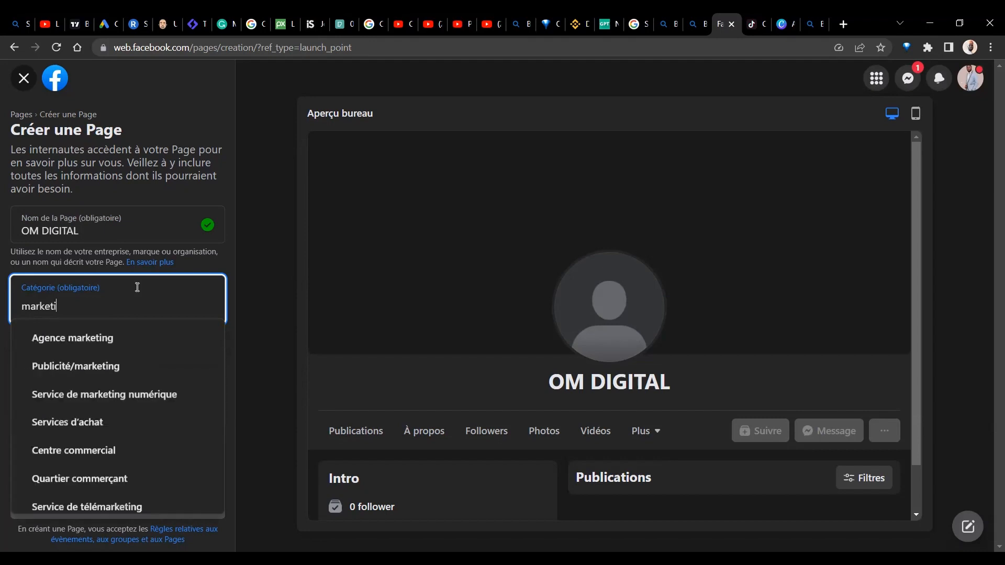
text(ng)
key(BackSpace)
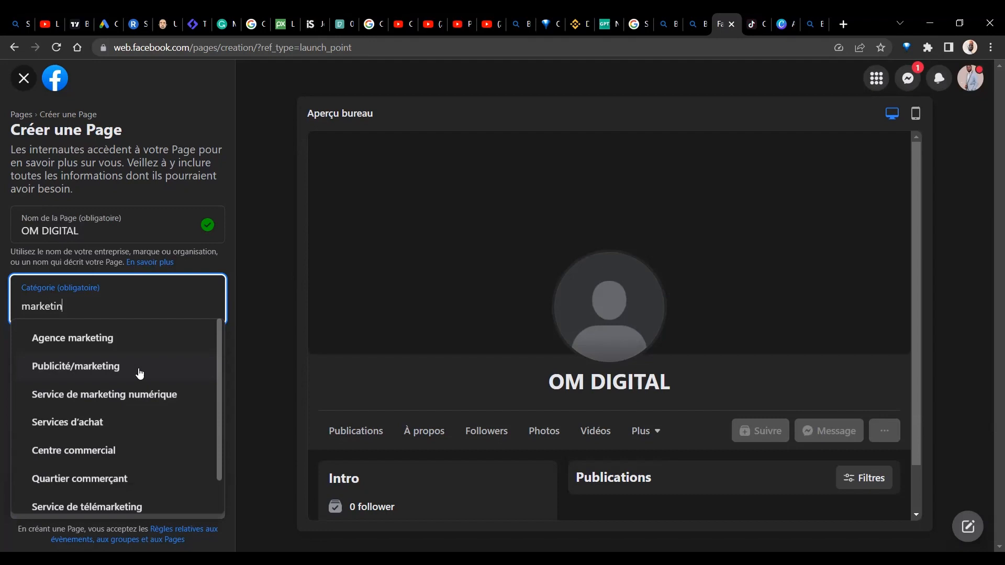
click(137, 338)
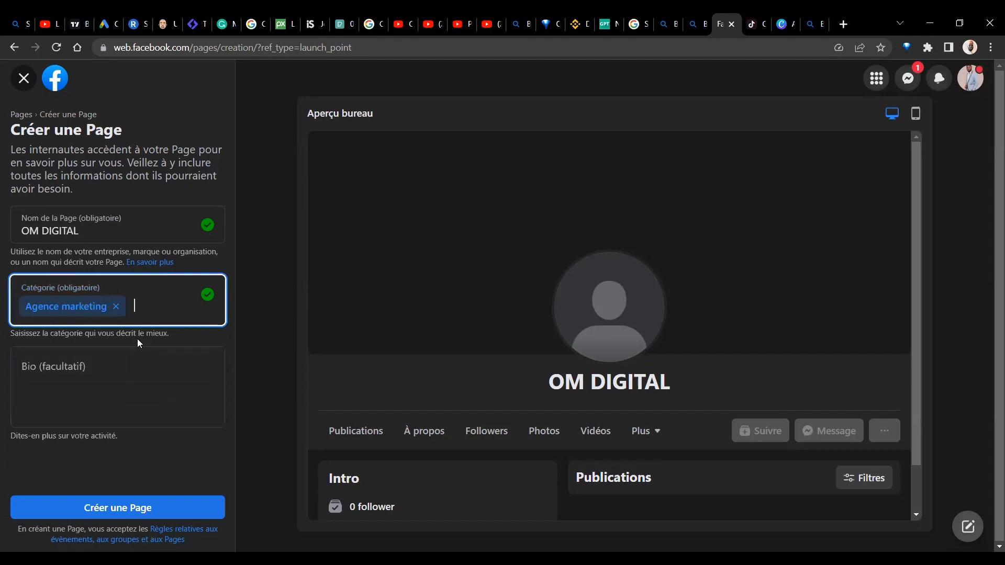
Step: Add Publicité/marketing as the second category of the Page
click(156, 305)
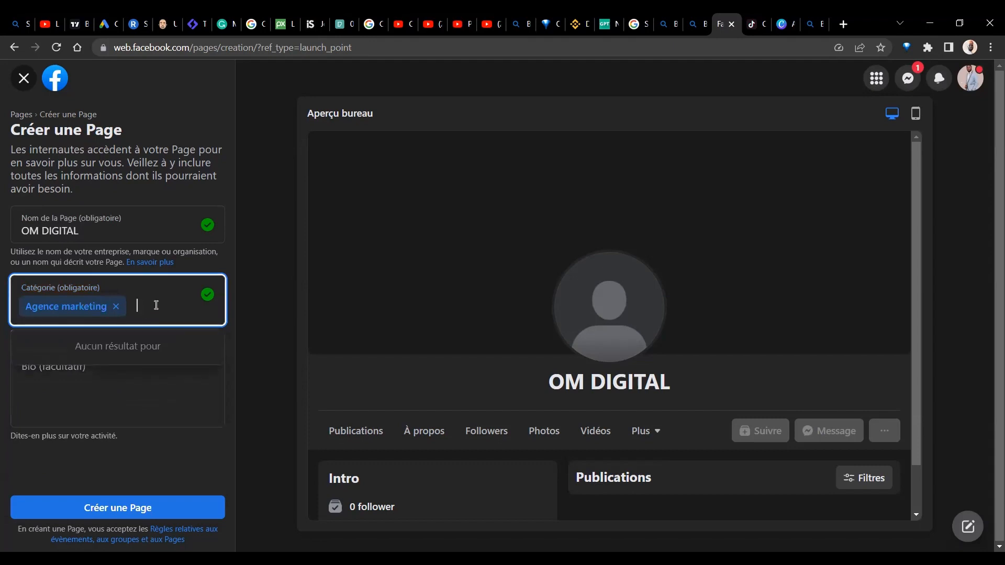
text(mar)
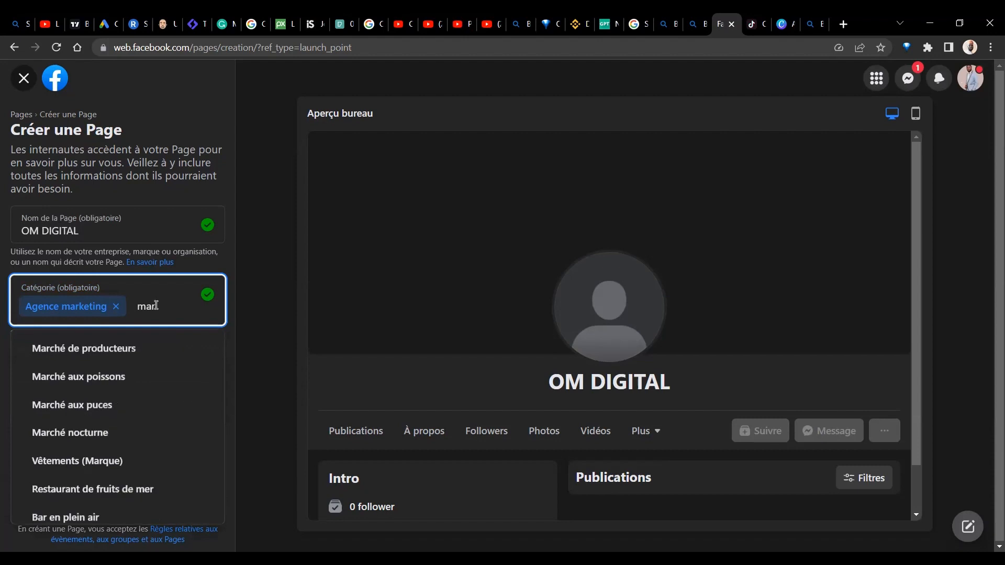
text(ke)
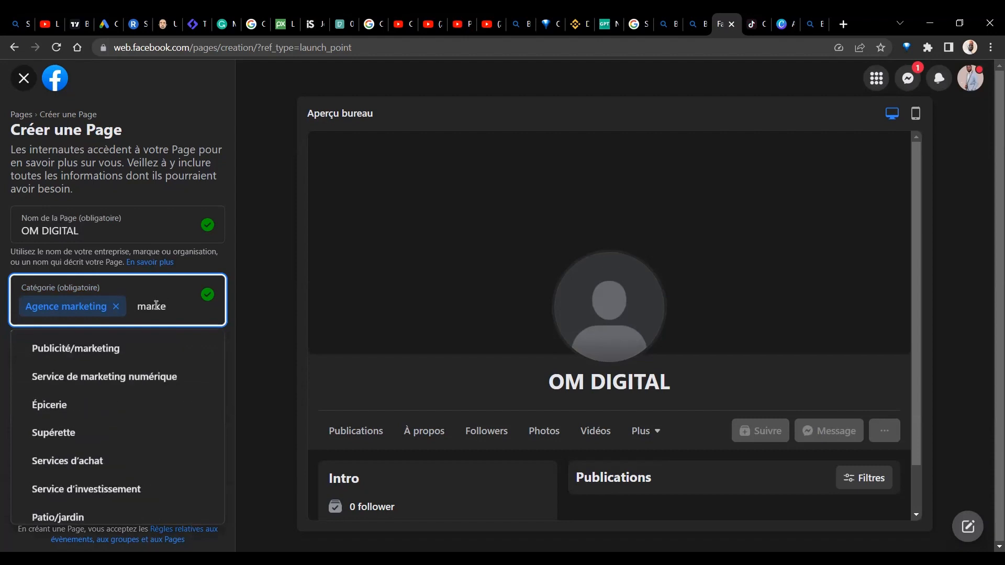
click(141, 350)
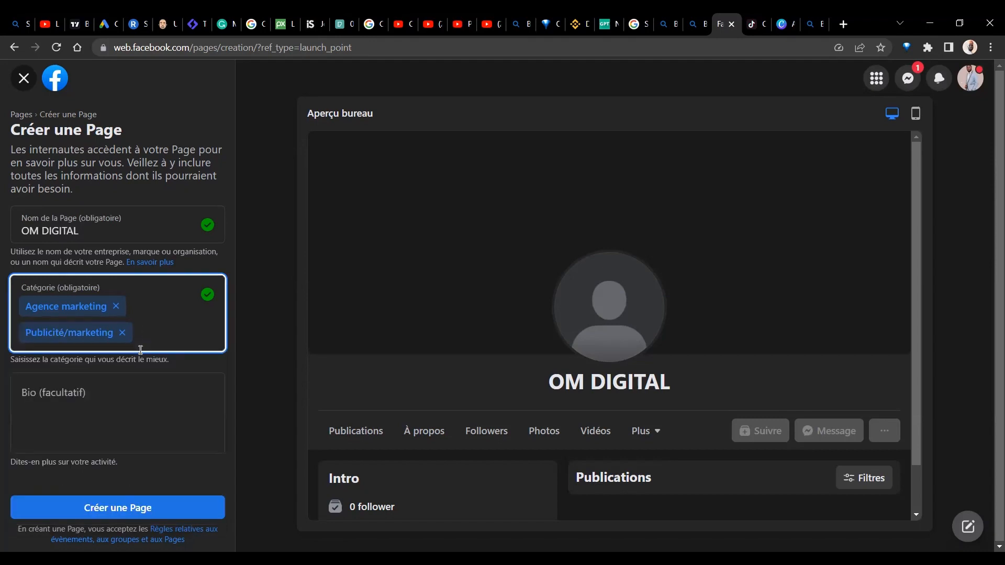
text(service)
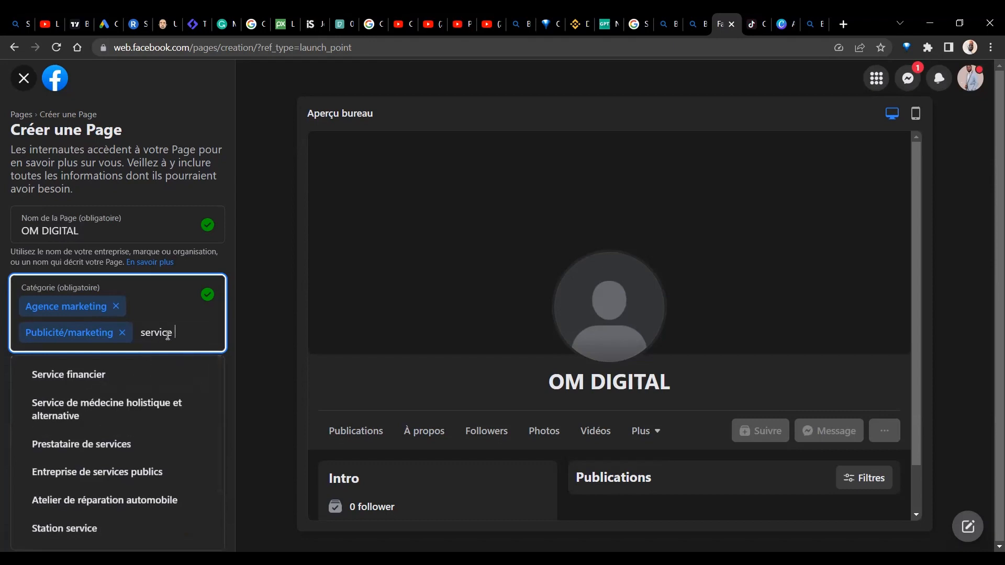
text(m)
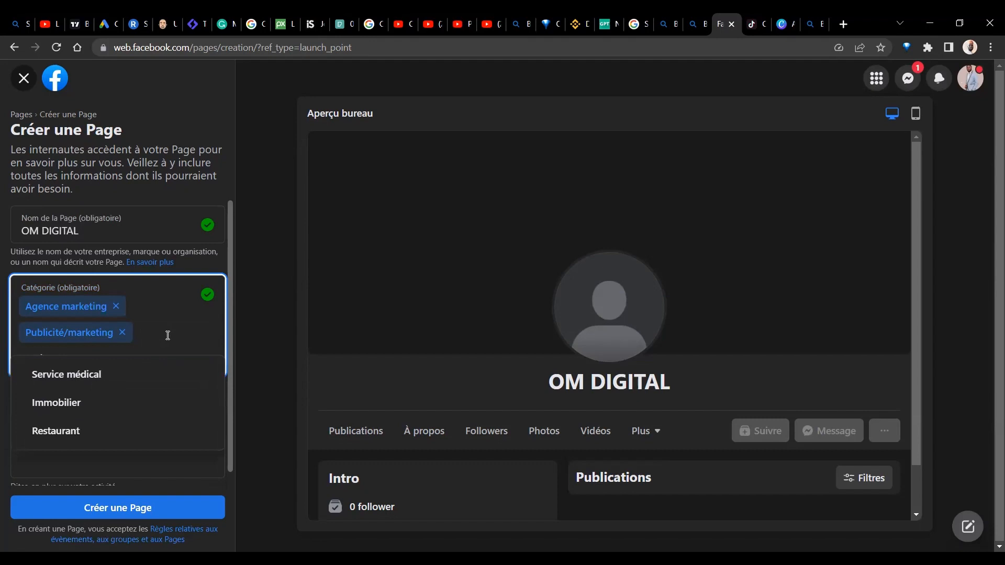
text(arketng)
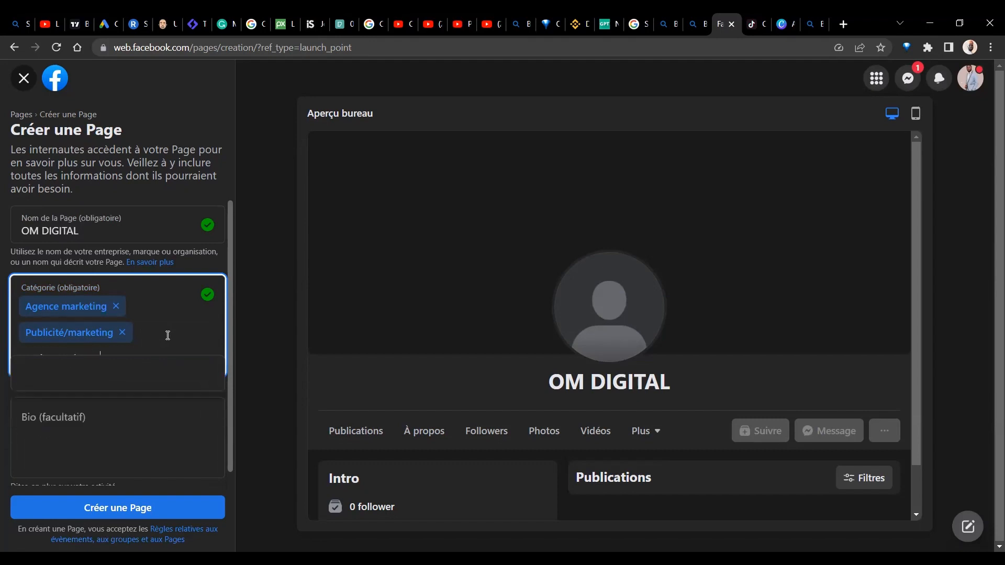
key(BackSpace)
key(BackSpace)
key(BackSpace)
key(BackSpace)
key(BackSpace)
key(BackSpace)
key(BackSpace)
key(BackSpace)
text(service)
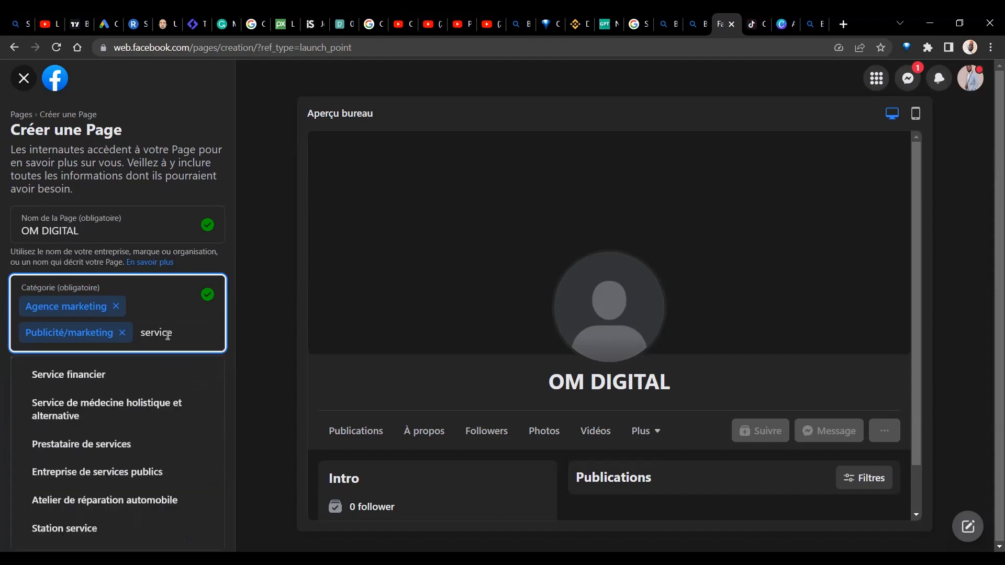
key(BackSpace)
key(BackSpace)
key(BackSpace)
key(BackSpace)
key(BackSpace)
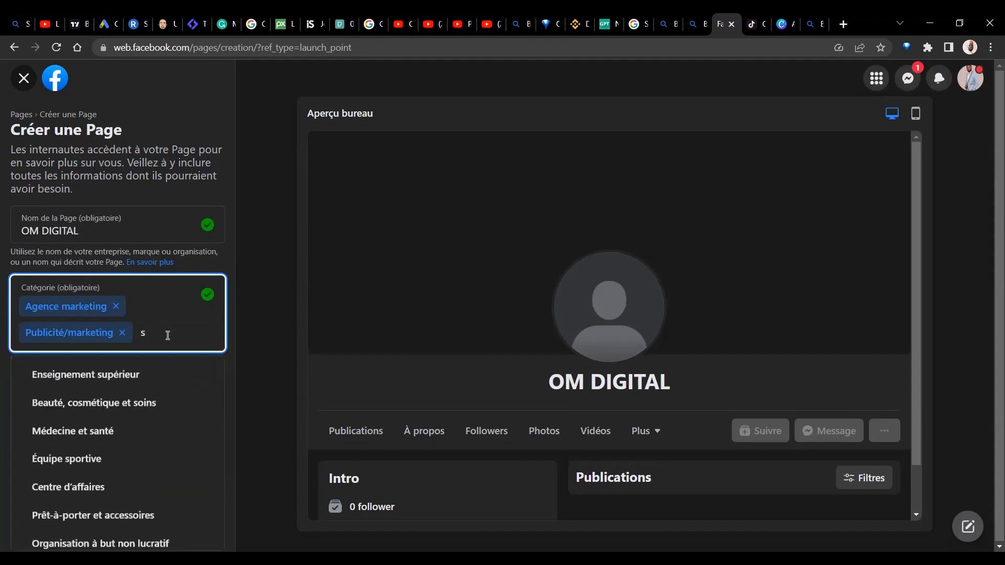
Step: Search the categories for "marke" and add Service de marketing numérique as the third category
text(marke)
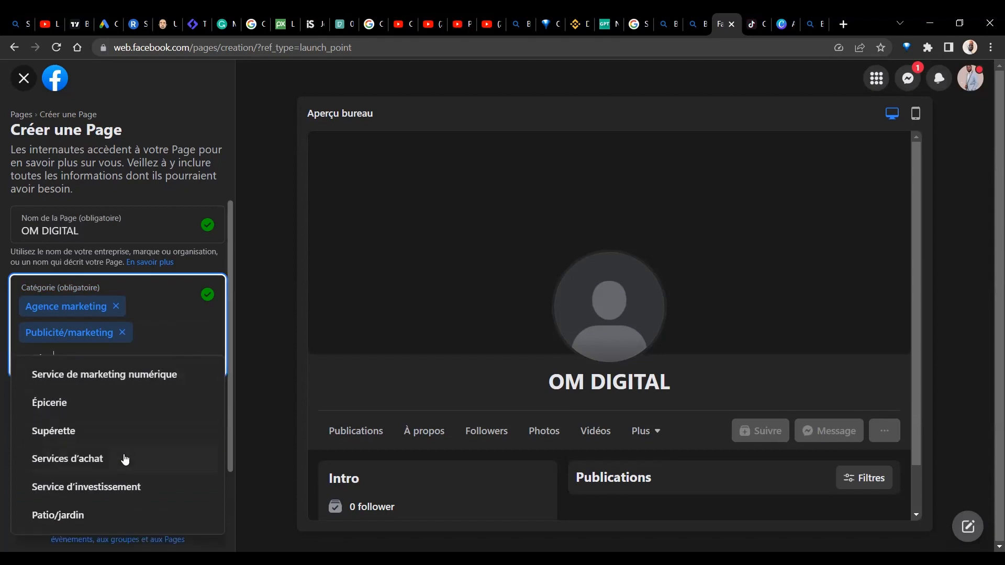
click(167, 381)
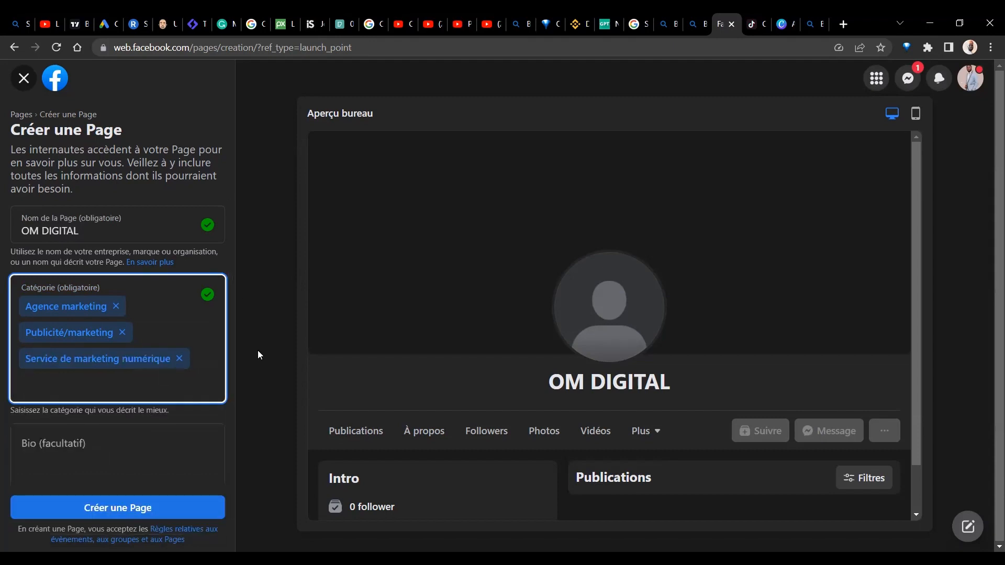
Step: Try adding Service financier as a fourth category and remove it again
text(m)
key(BackSpace)
text(serv)
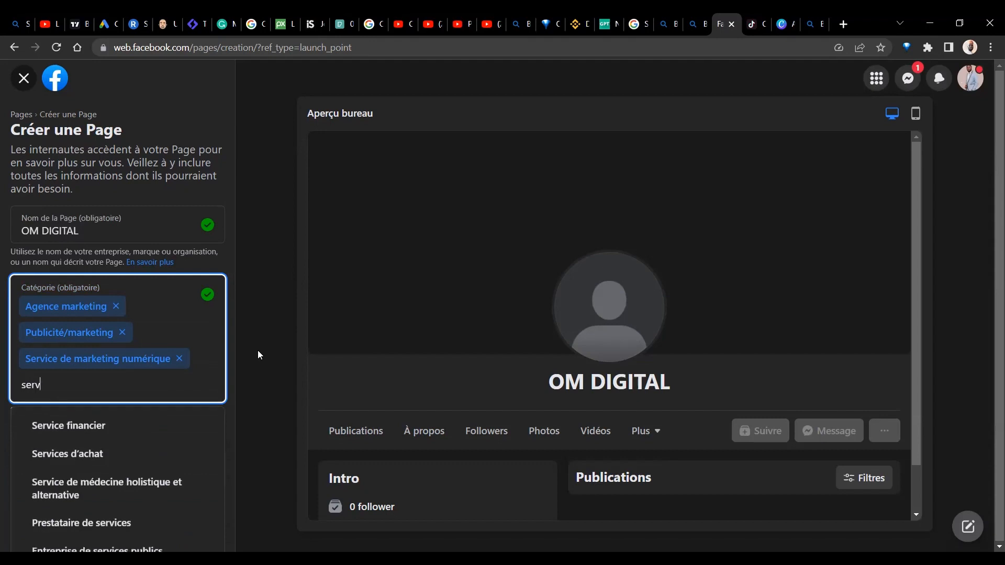
click(167, 427)
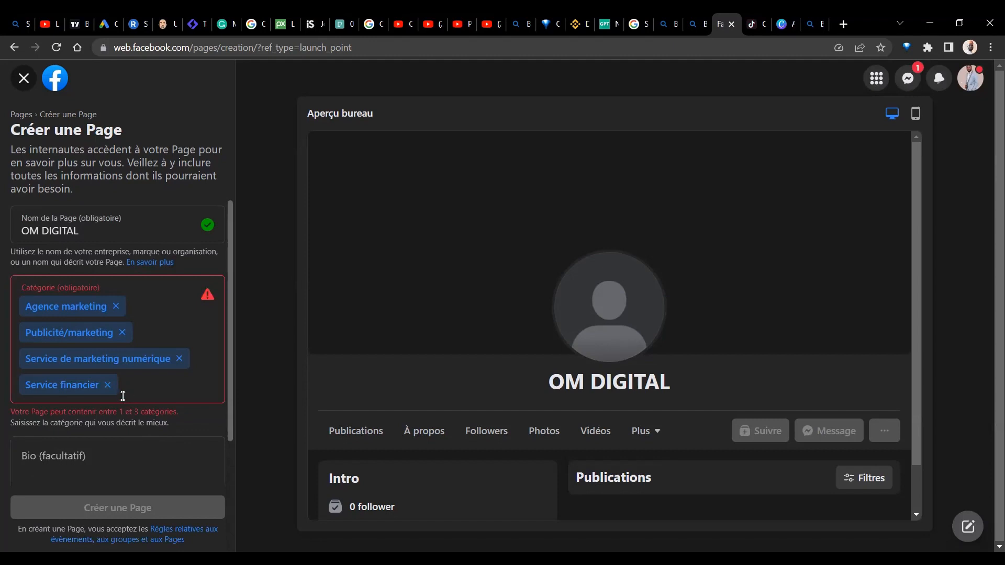
click(107, 385)
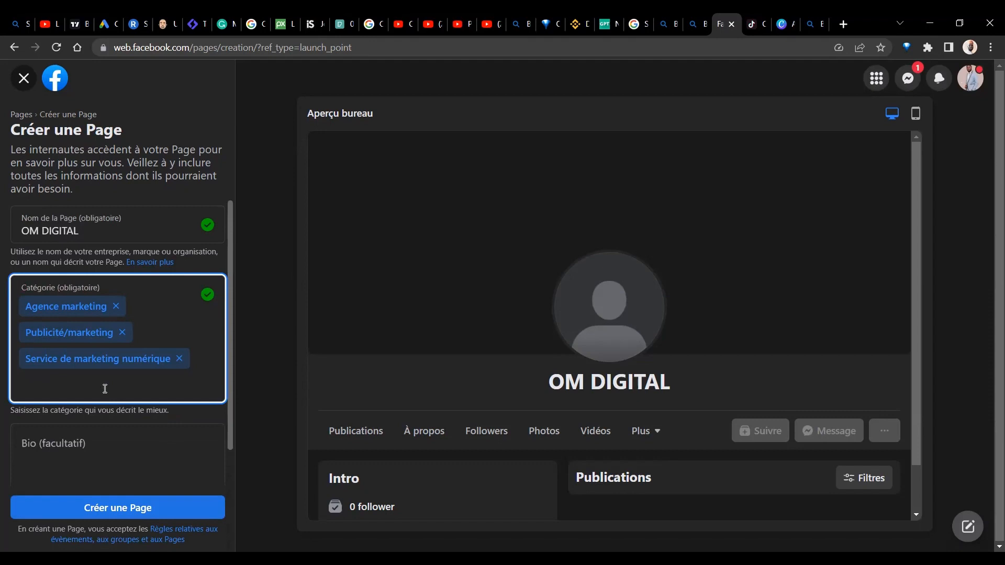
Step: Begin the Page's bio with "nous aides les entreprise et"
click(99, 445)
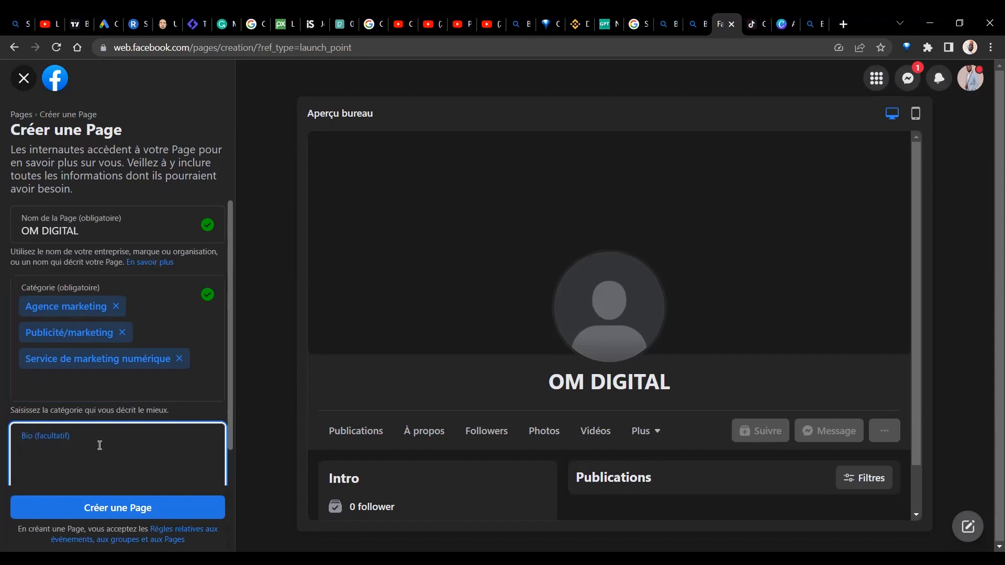
text(nous)
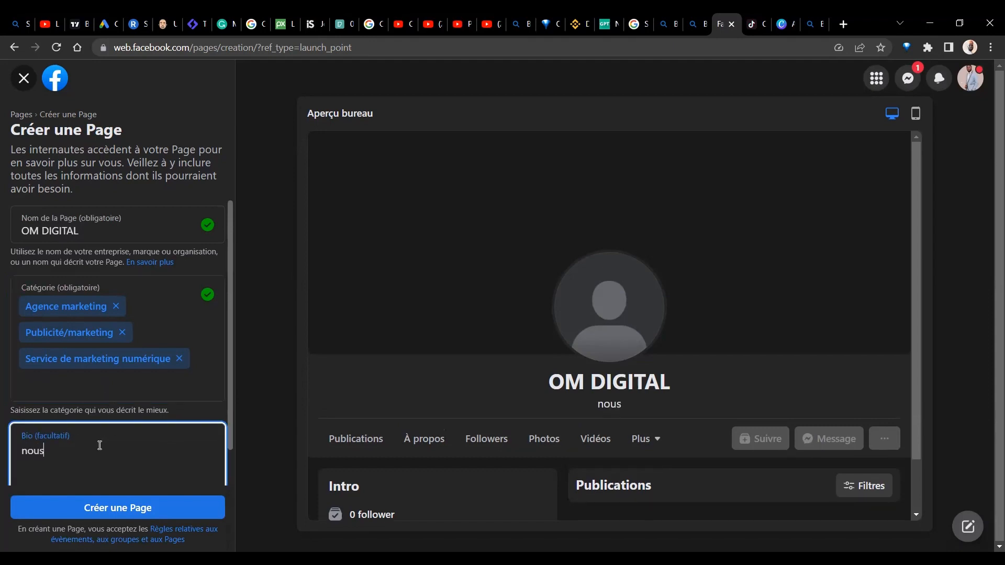
text( aides les entre)
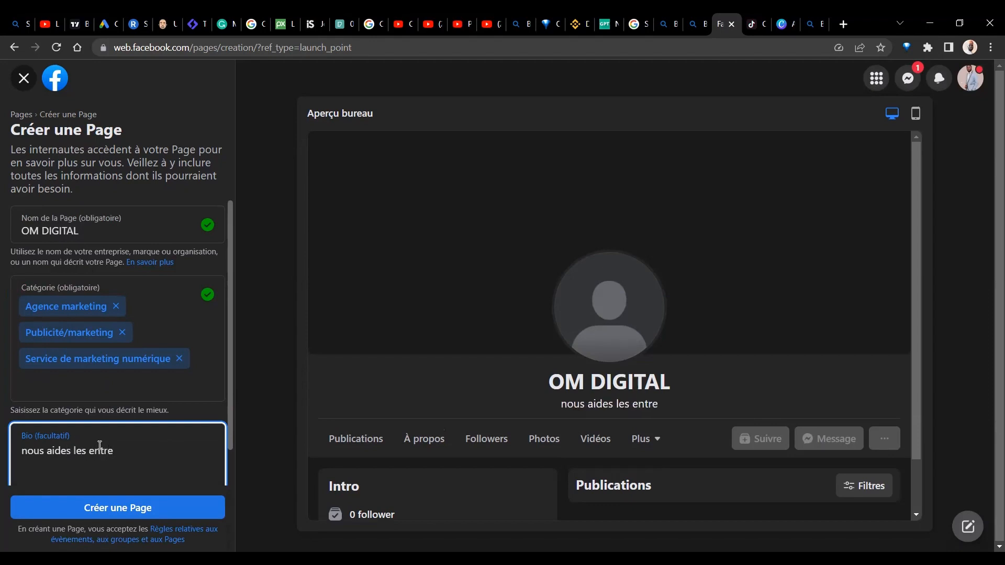
key(BackSpace)
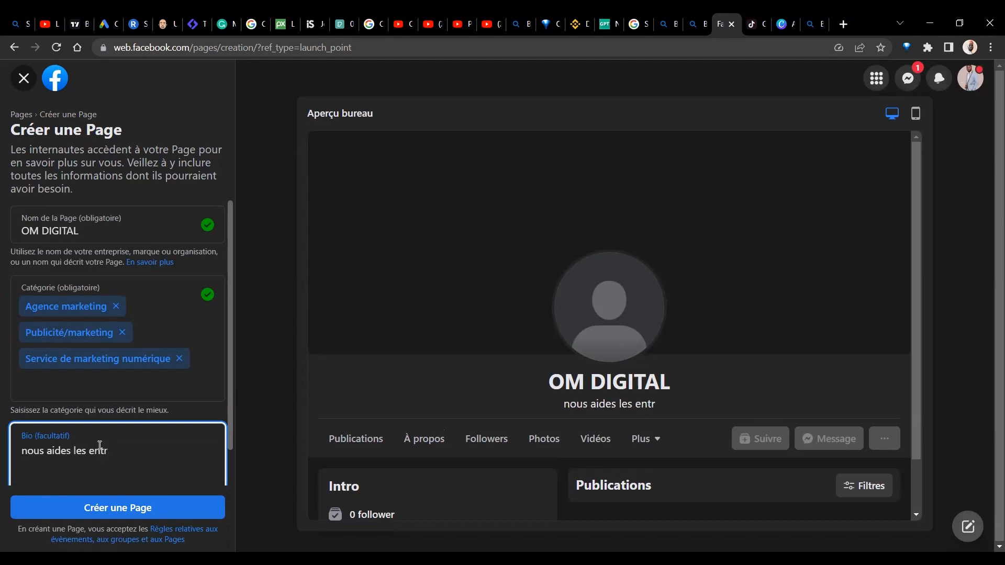
text(eprise )
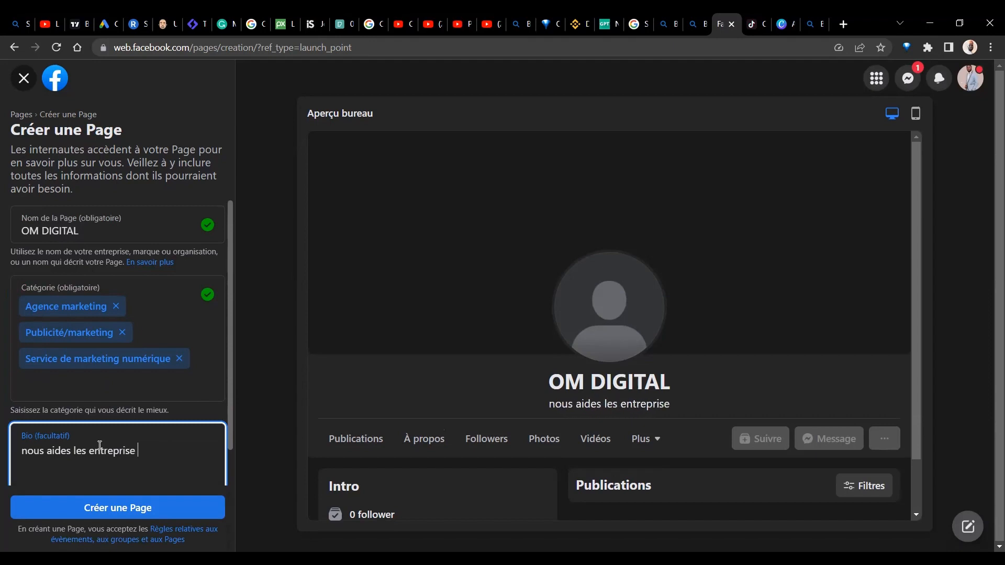
text(et le)
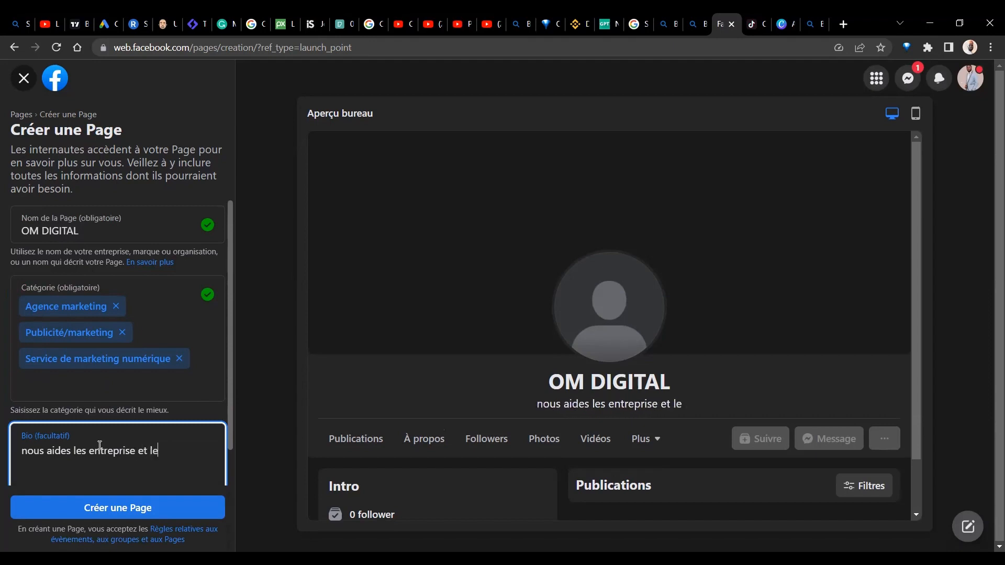
text(s aptic)
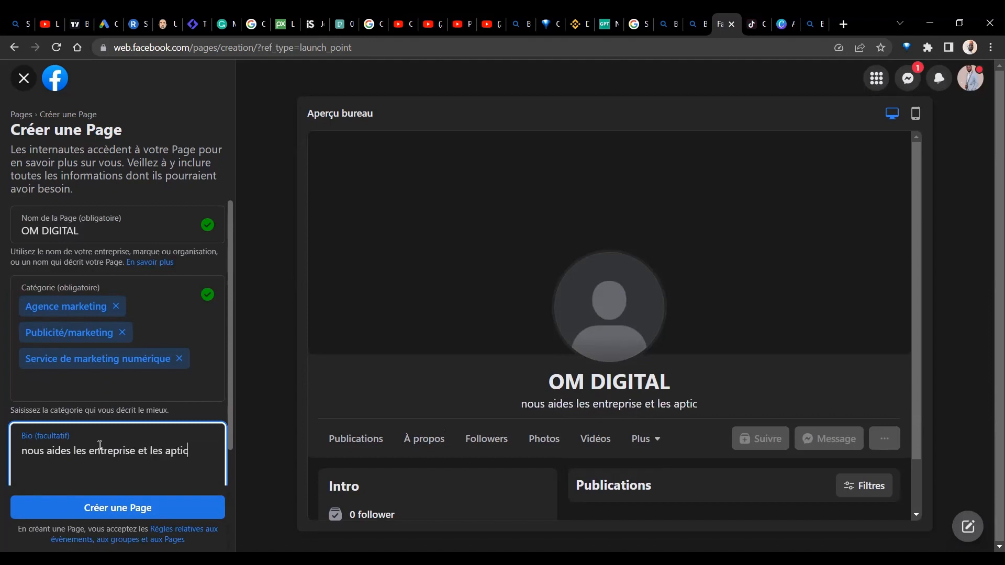
text(ulizr)
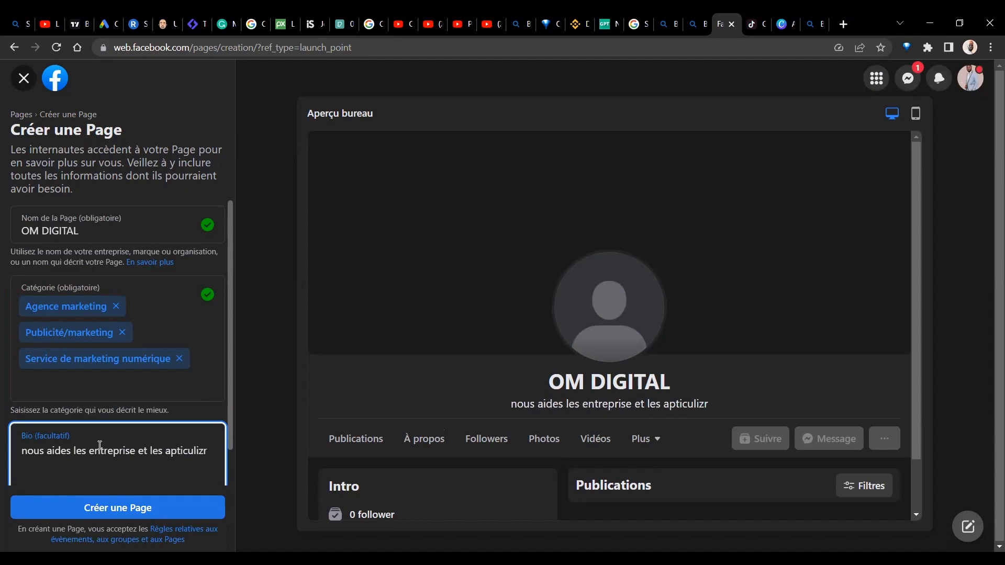
key(BackSpace)
key(BackSpace)
text(ee)
key(BackSpace)
key(BackSpace)
key(BackSpace)
key(BackSpace)
key(BackSpace)
key(BackSpace)
key(BackSpace)
key(BackSpace)
key(BackSpace)
key(BackSpace)
key(BackSpace)
key(BackSpace)
key(BackSpace)
key(BackSpace)
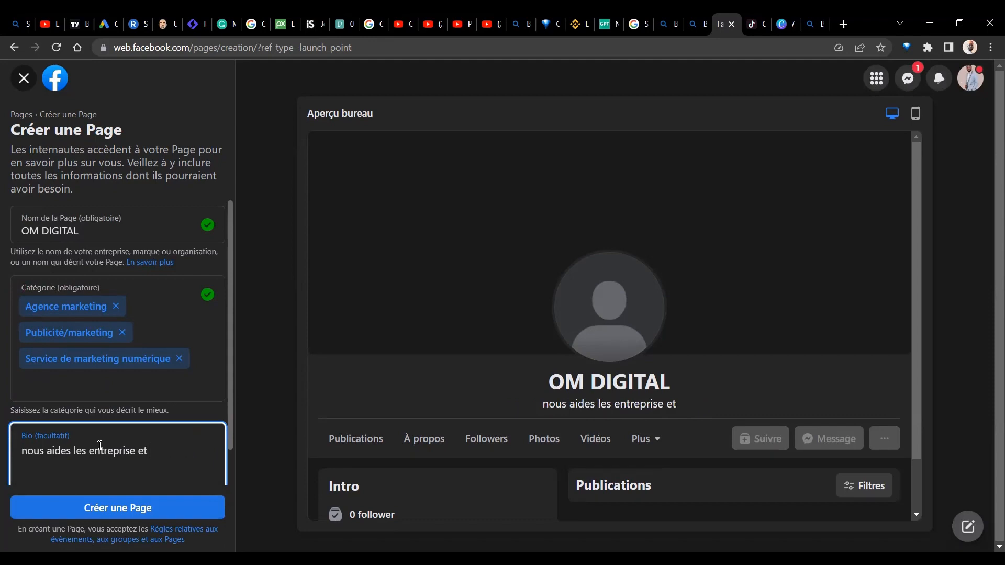
Step: Continue the bio text with "entrepreneurs a augmanter"
text(entre)
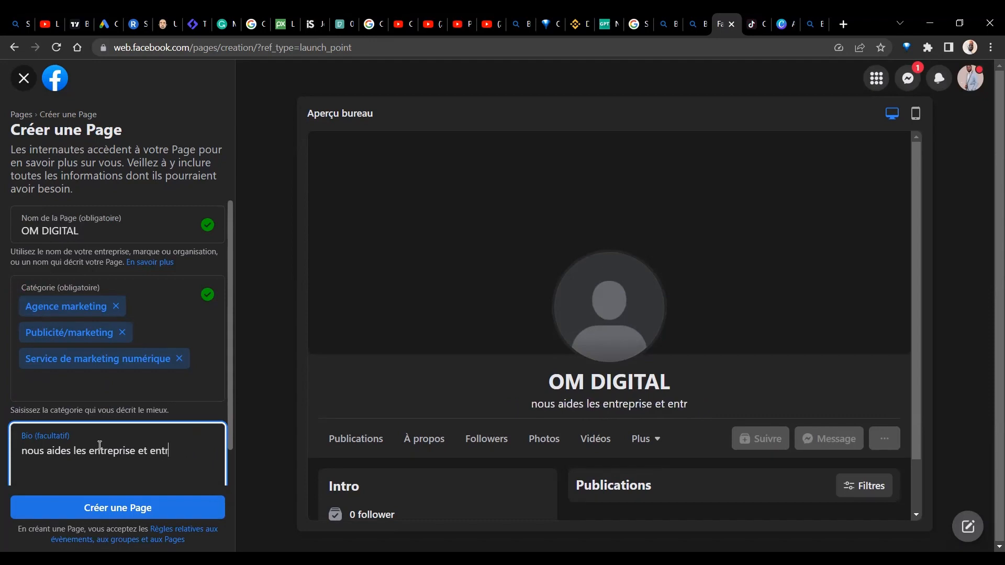
text(preneurs)
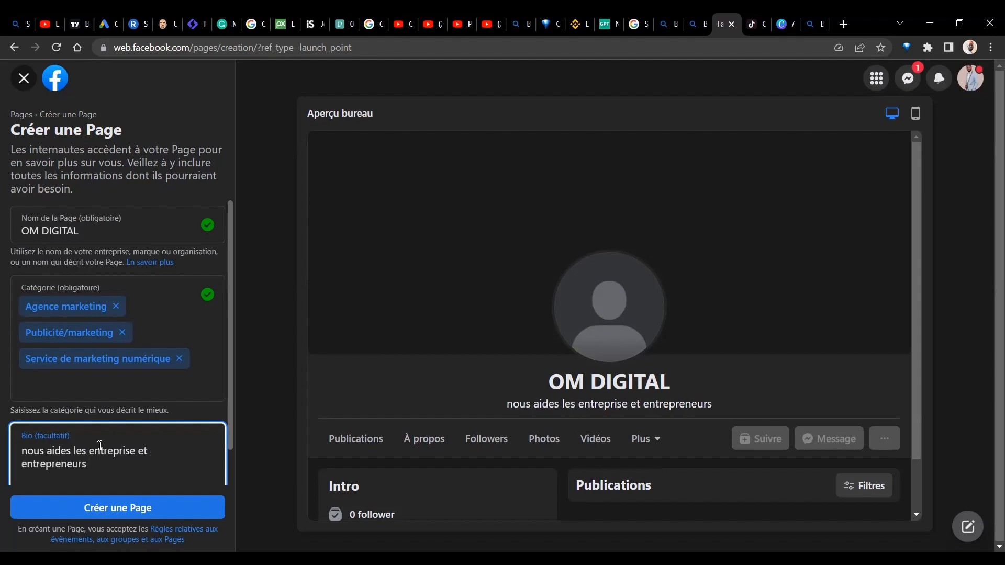
text( a)
key(BackSpace)
text(a a)
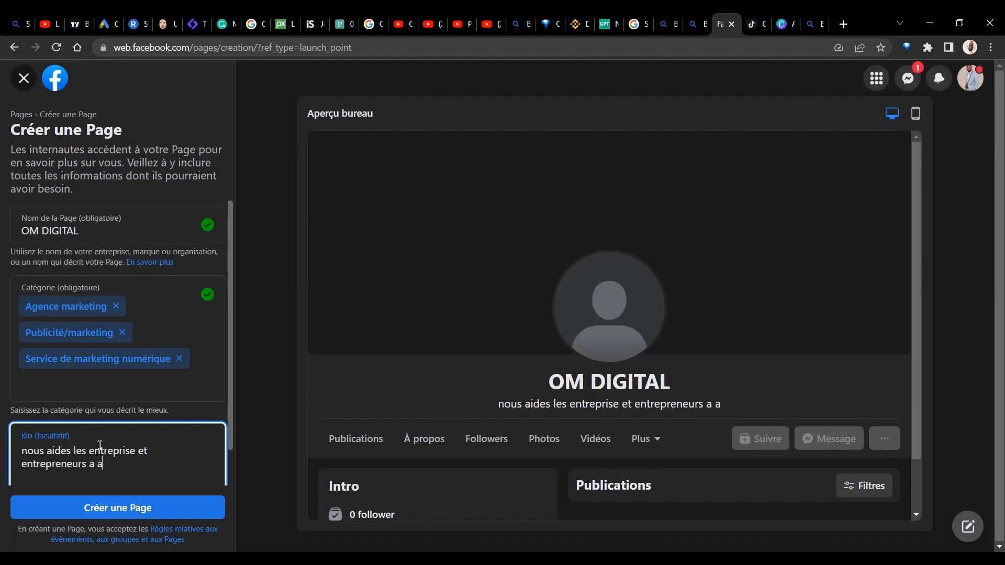
text(ugmanter)
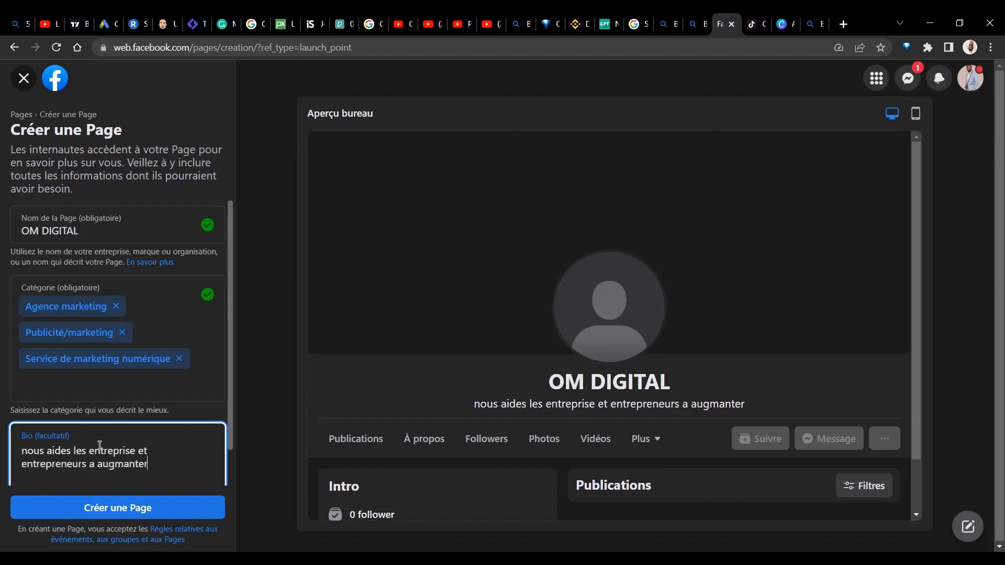
Step: Finish the bio sentence with "leur visibilité sur le digital"
text( leur )
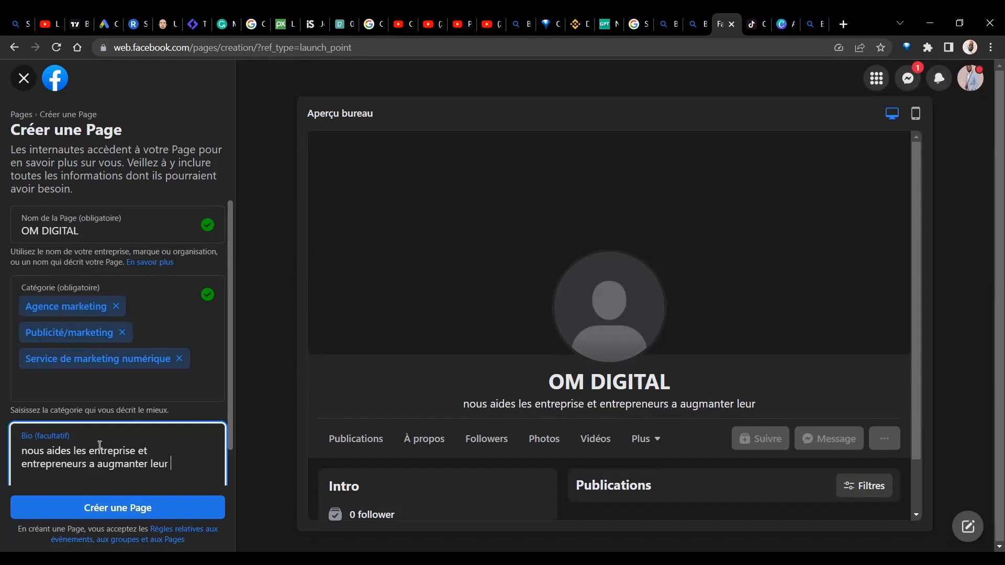
text(visi)
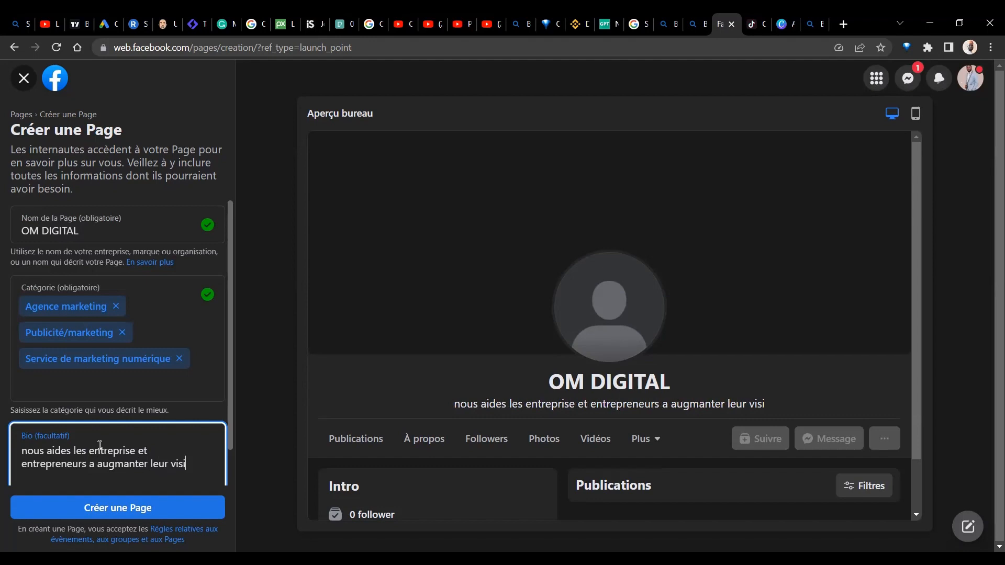
text(bili)
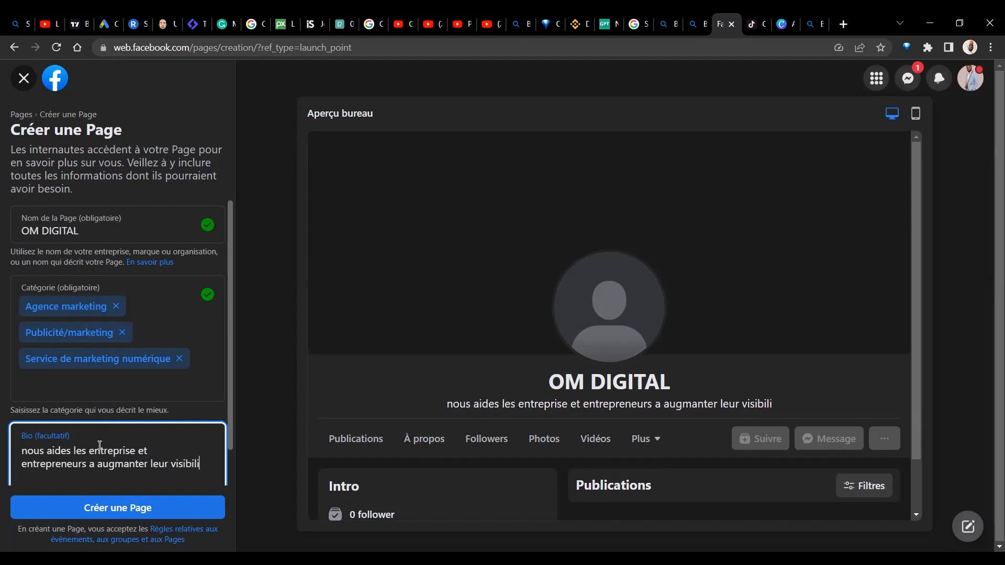
text(té sur)
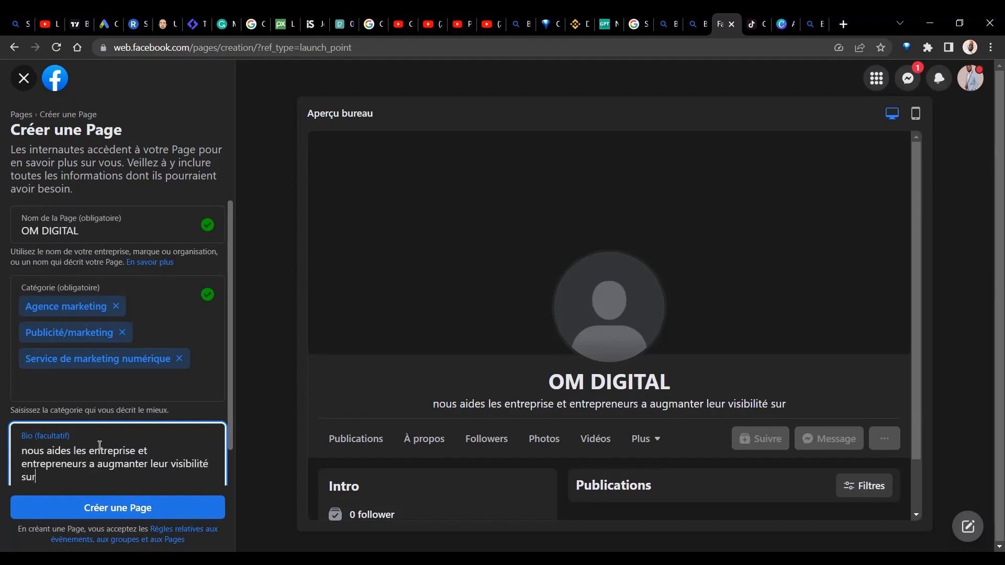
text( le dita)
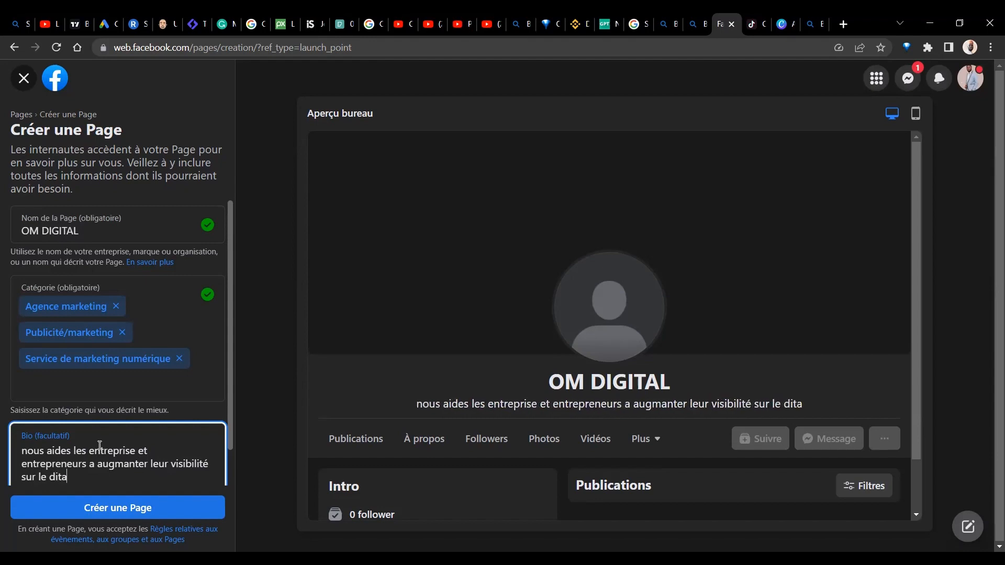
key(BackSpace)
key(BackSpace)
key(BackSpace)
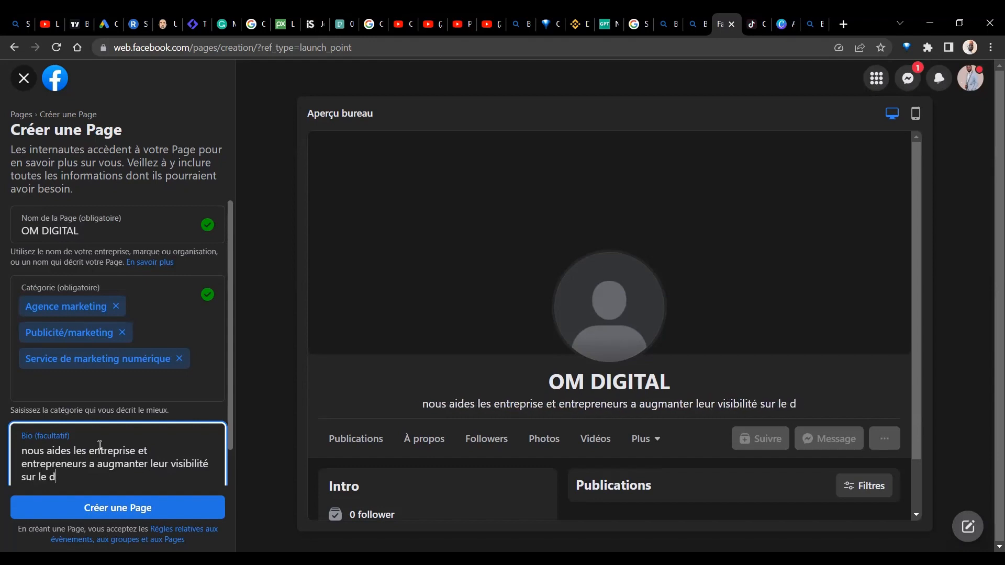
text(igital)
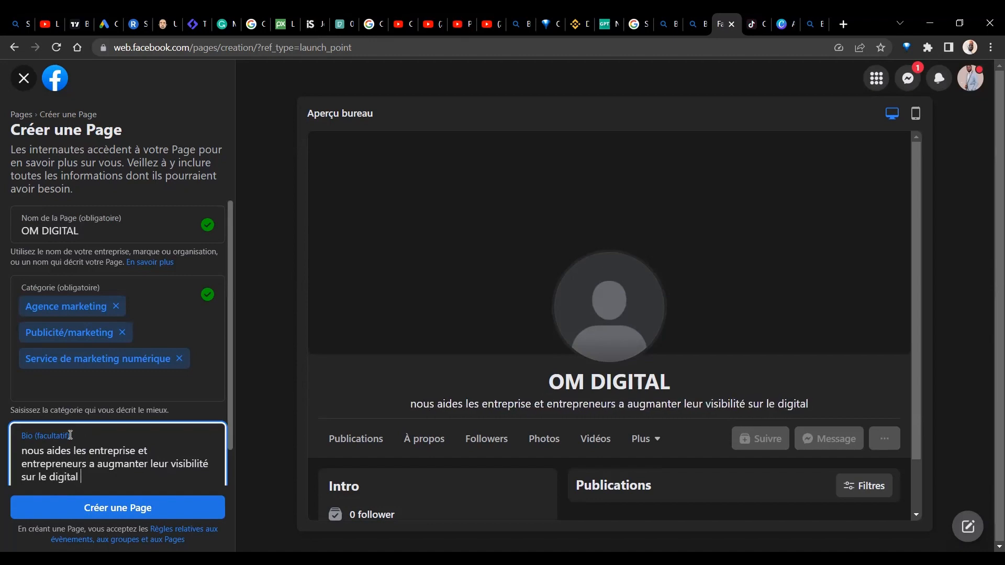
Step: Check the completed Page details in the mobile preview and return to the desktop preview
scroll(70, 435, down, 1)
scroll(71, 435, up, 1)
scroll(70, 435, down, 1)
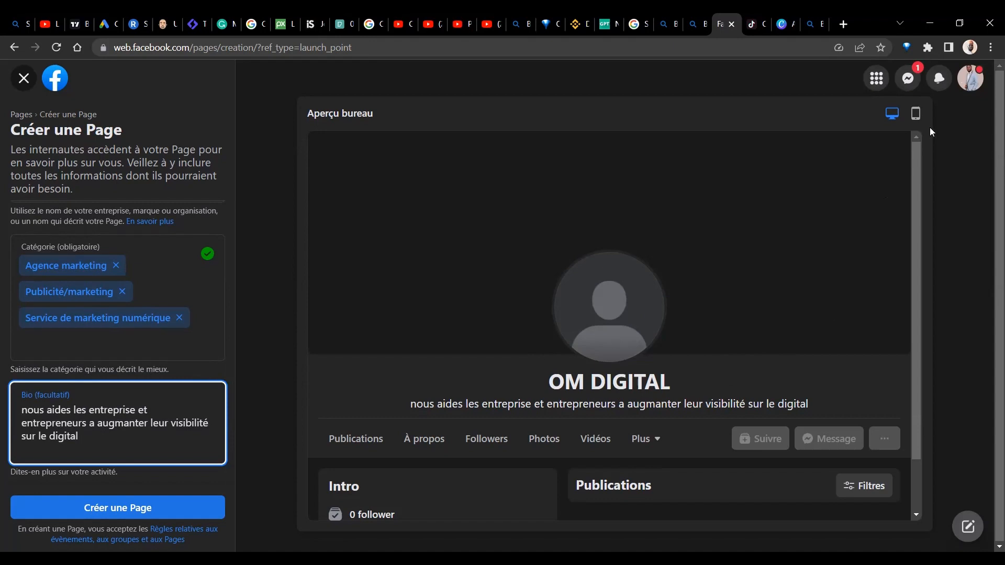
click(920, 118)
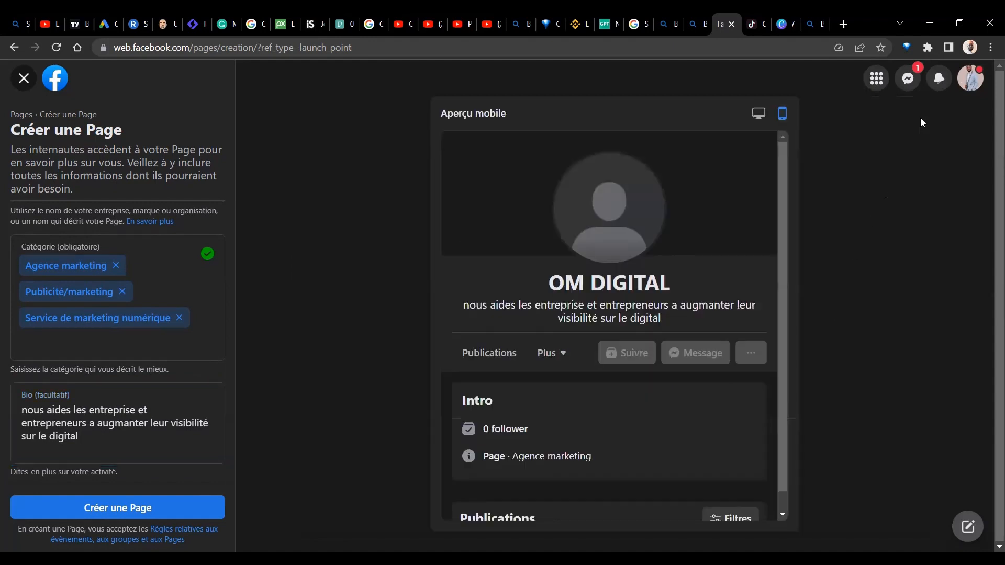
scroll(576, 303, down, 1)
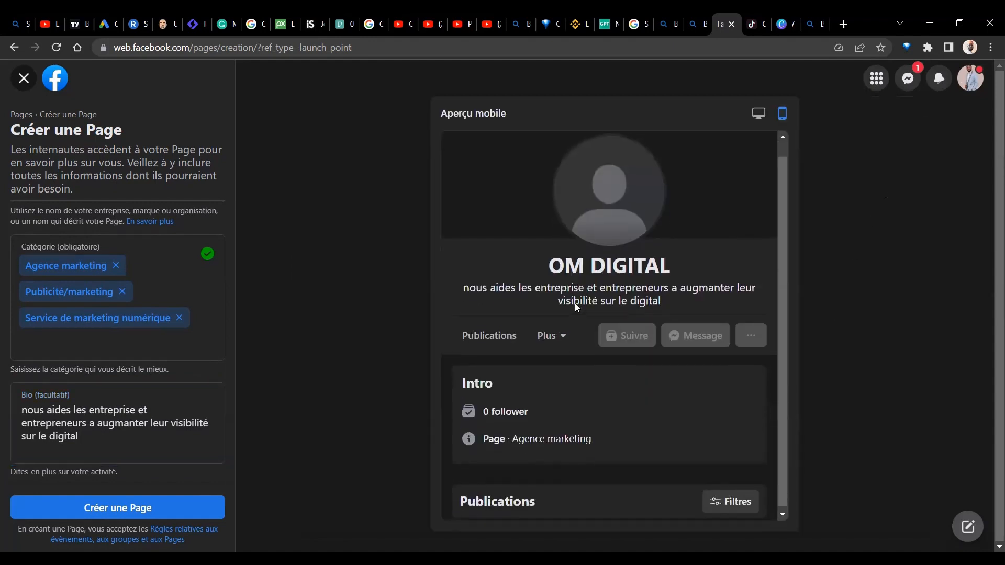
click(758, 114)
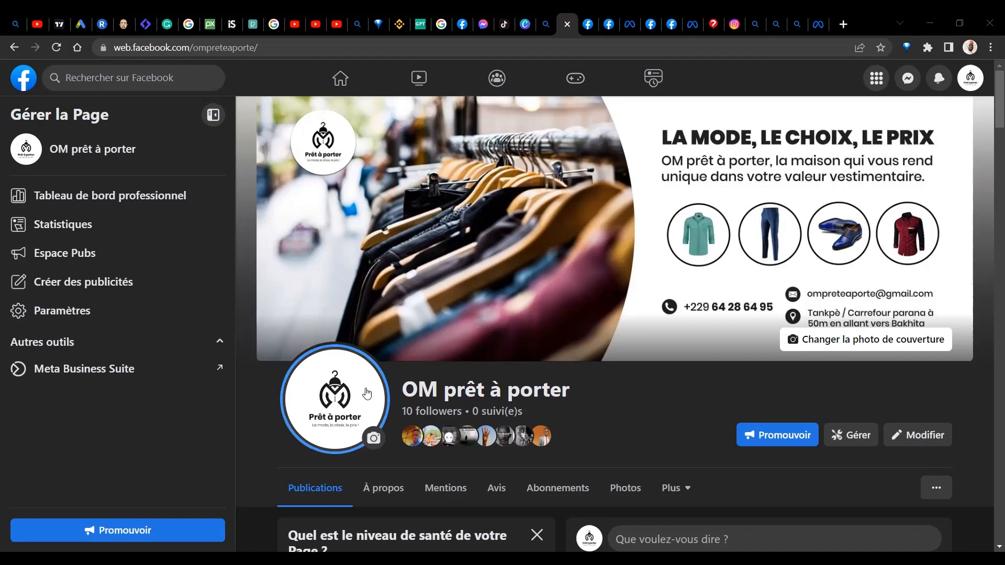
Step: Look over the OM prêt à porter Page, from its cover and health section to its intro details
scroll(366, 393, down, 10)
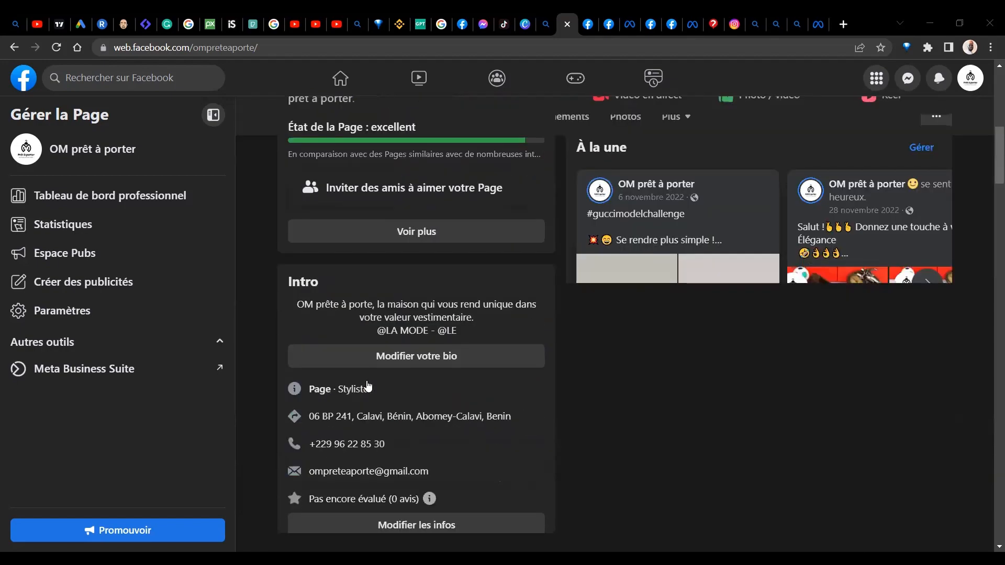
scroll(368, 386, up, 8)
scroll(369, 386, up, 1)
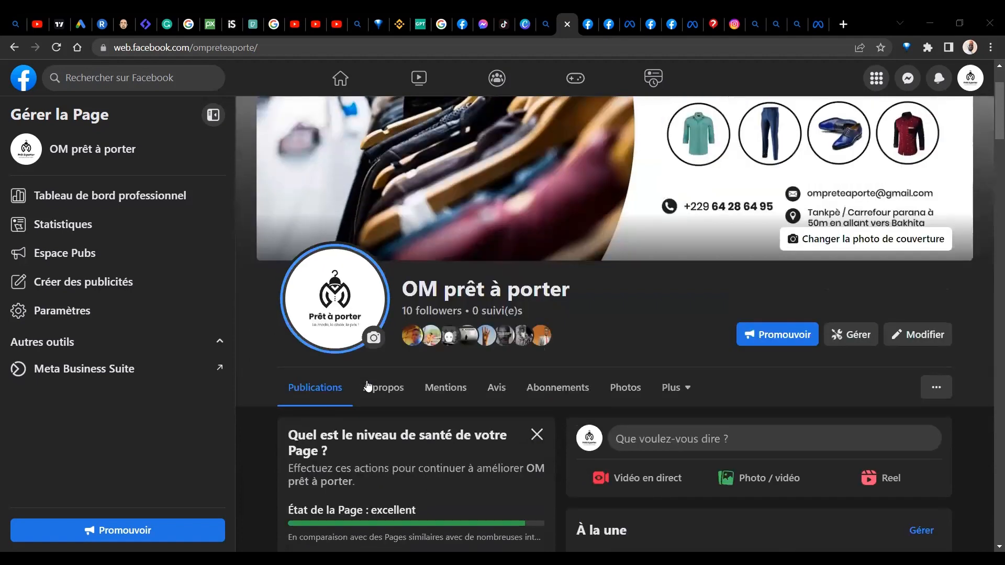
scroll(386, 442, down, 8)
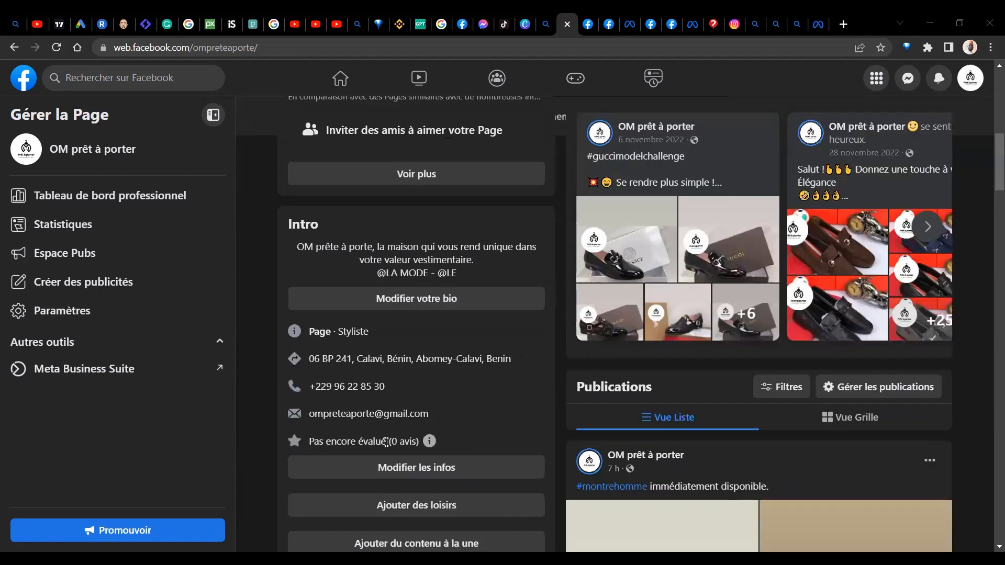
scroll(386, 442, up, 1)
scroll(386, 442, up, 2)
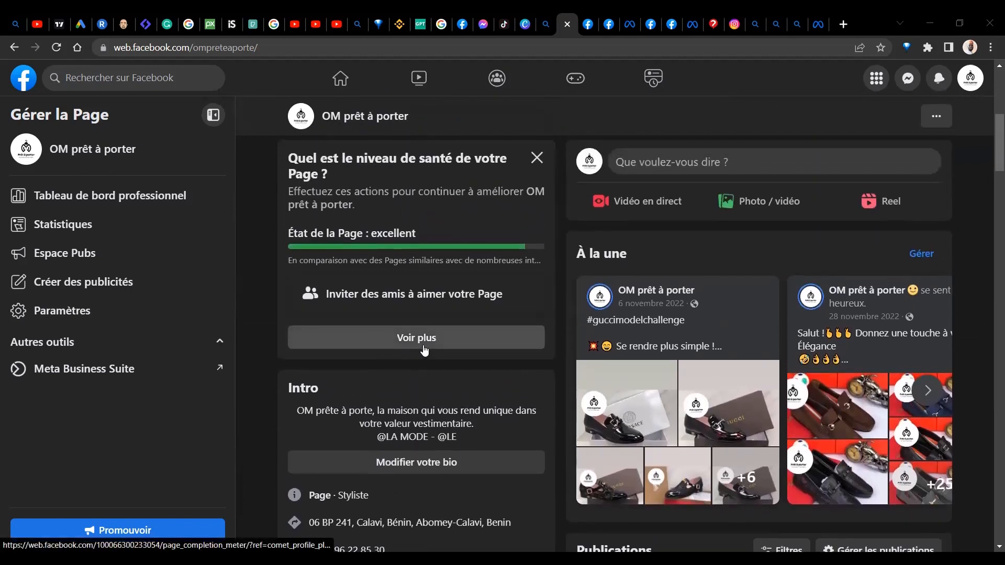
Step: Show the full Page setup checklist for OM prêt à porter and examine its completed and remaining steps
click(424, 350)
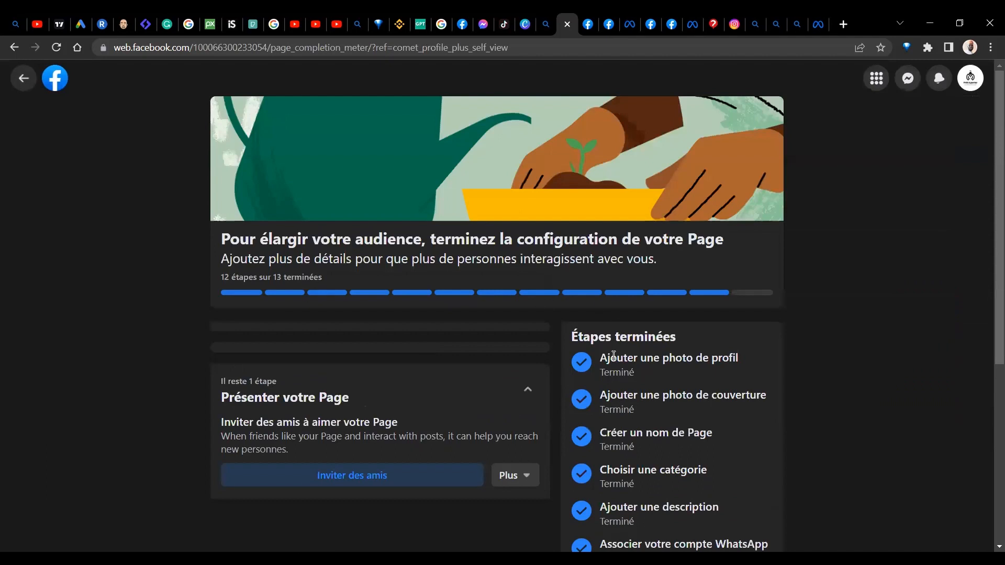
scroll(613, 357, down, 2)
scroll(613, 358, down, 3)
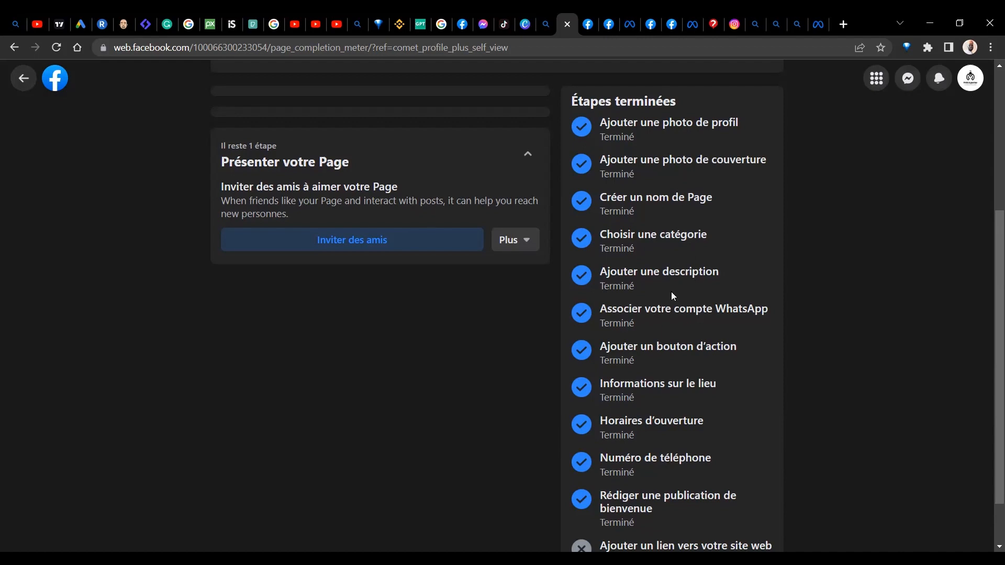
scroll(673, 296, down, 1)
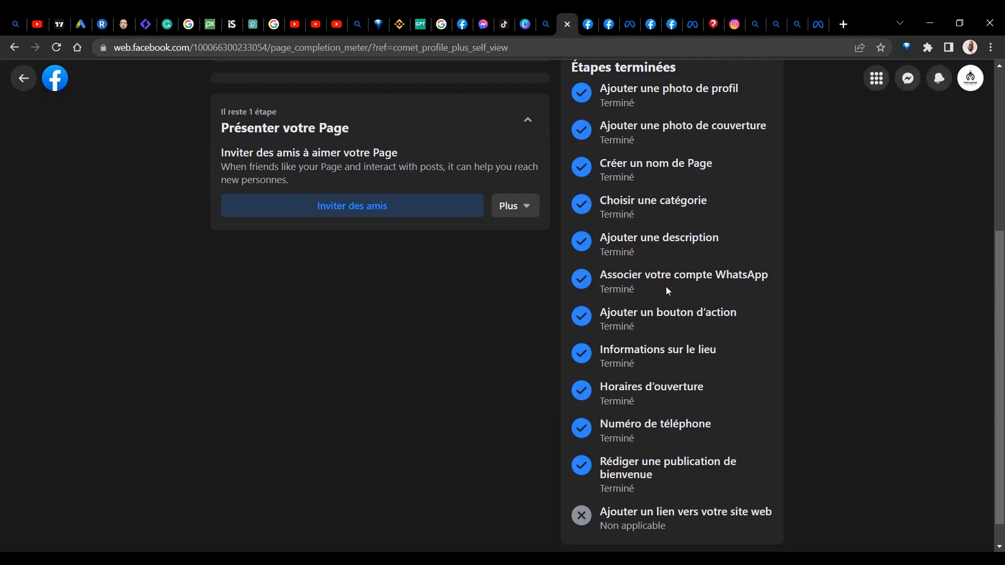
scroll(667, 287, down, 1)
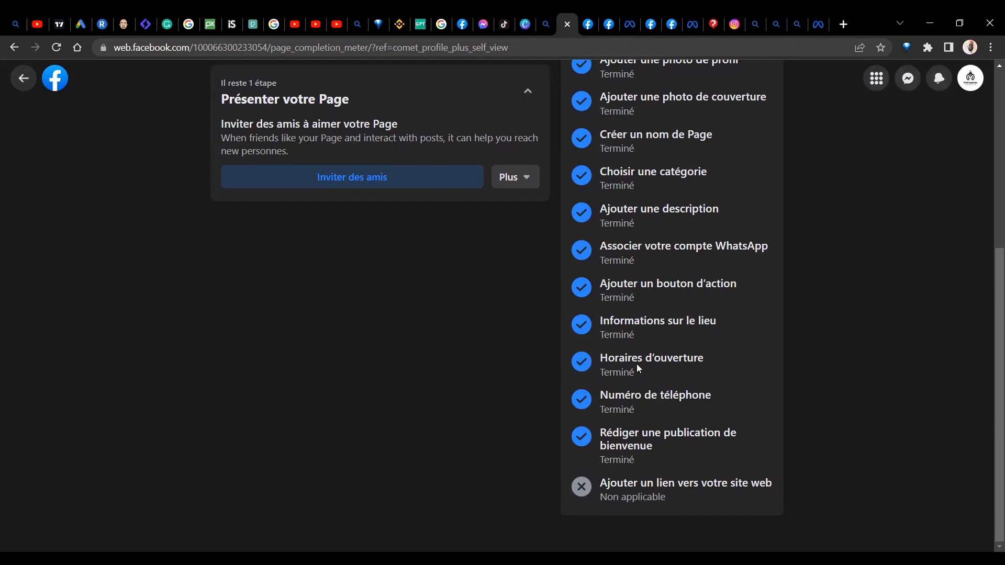
scroll(636, 363, up, 5)
scroll(636, 363, down, 3)
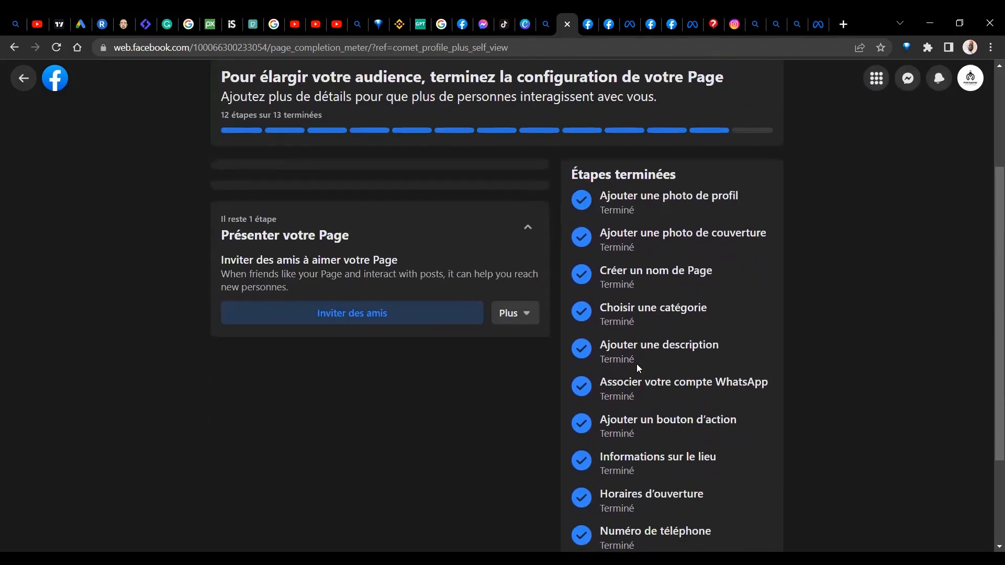
scroll(636, 363, down, 1)
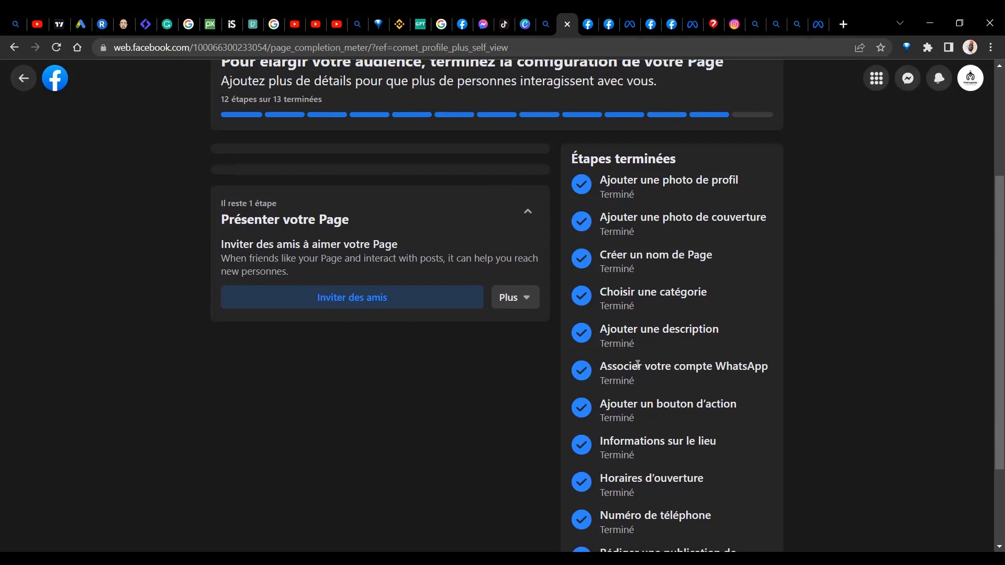
scroll(637, 364, up, 4)
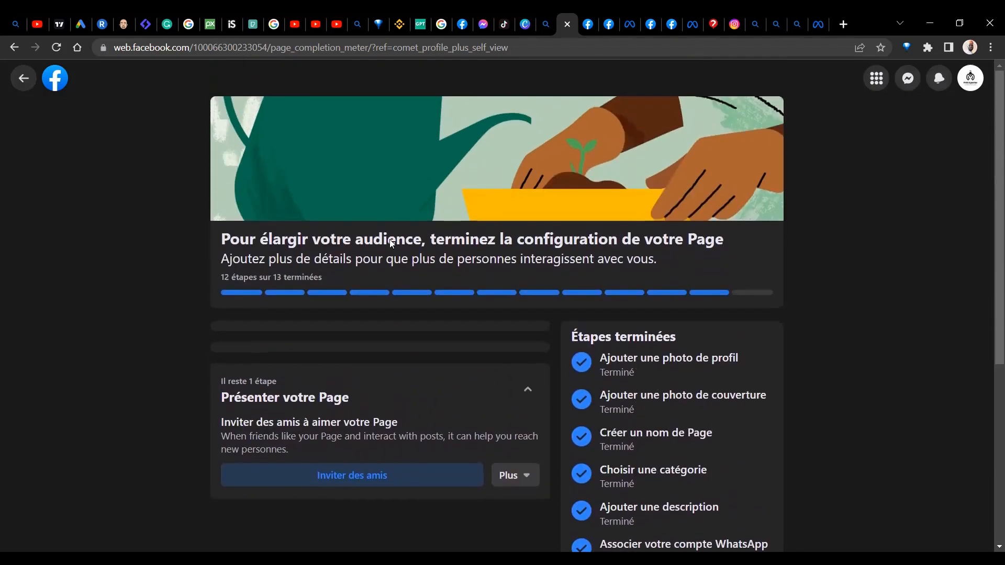
Step: Return to the OM prêt à porter Page and review its intro section and header
click(23, 77)
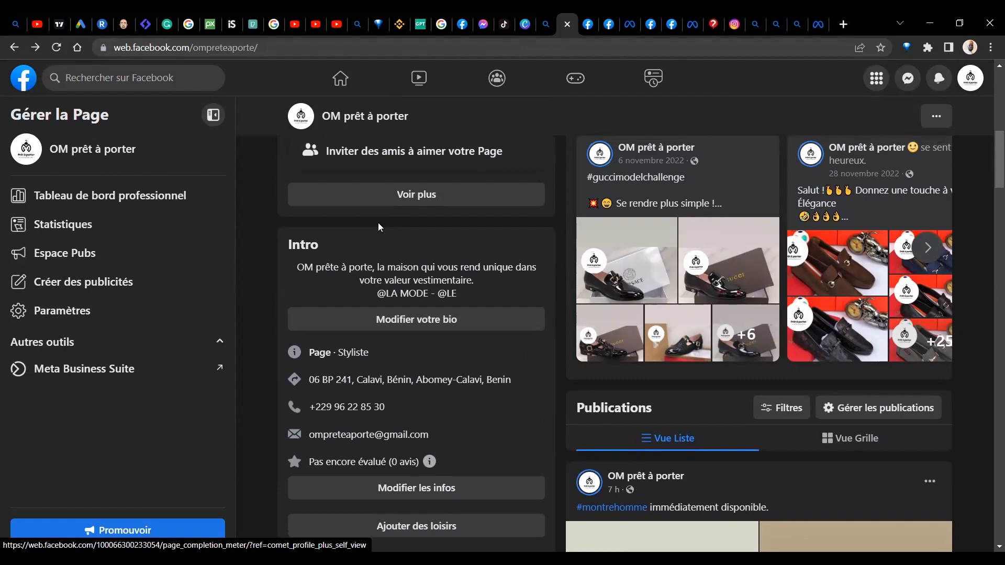
scroll(374, 359, down, 2)
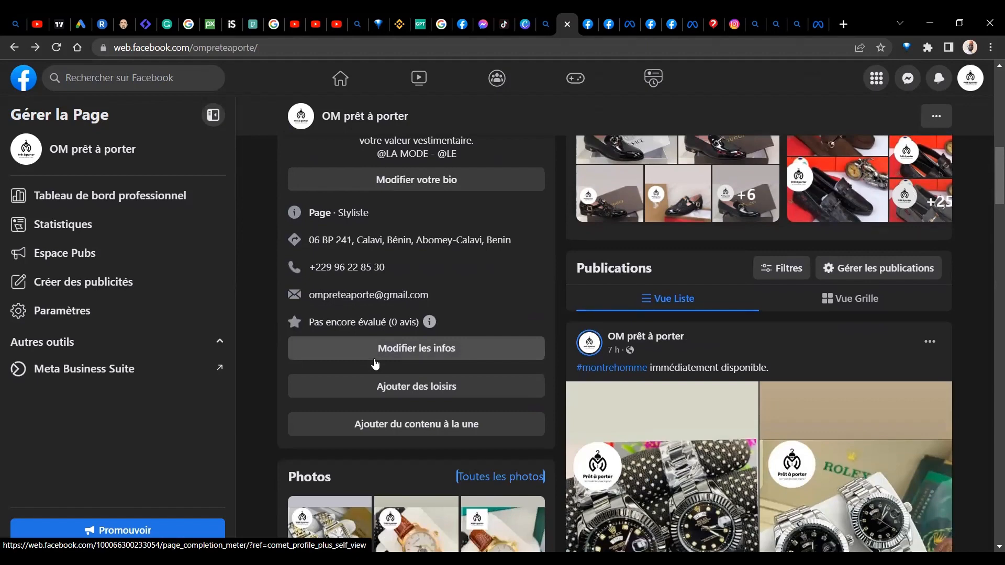
scroll(375, 362, up, 3)
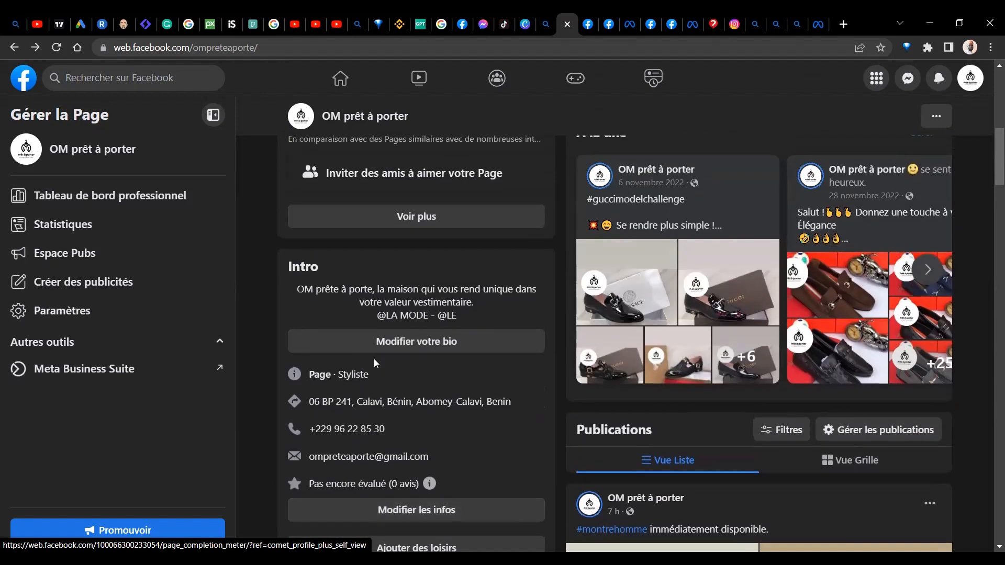
scroll(373, 359, up, 5)
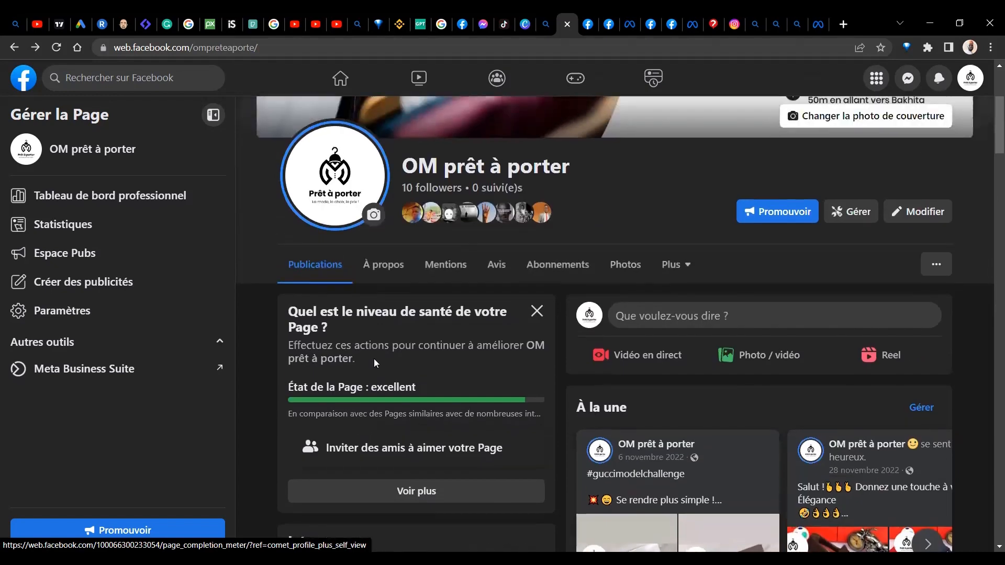